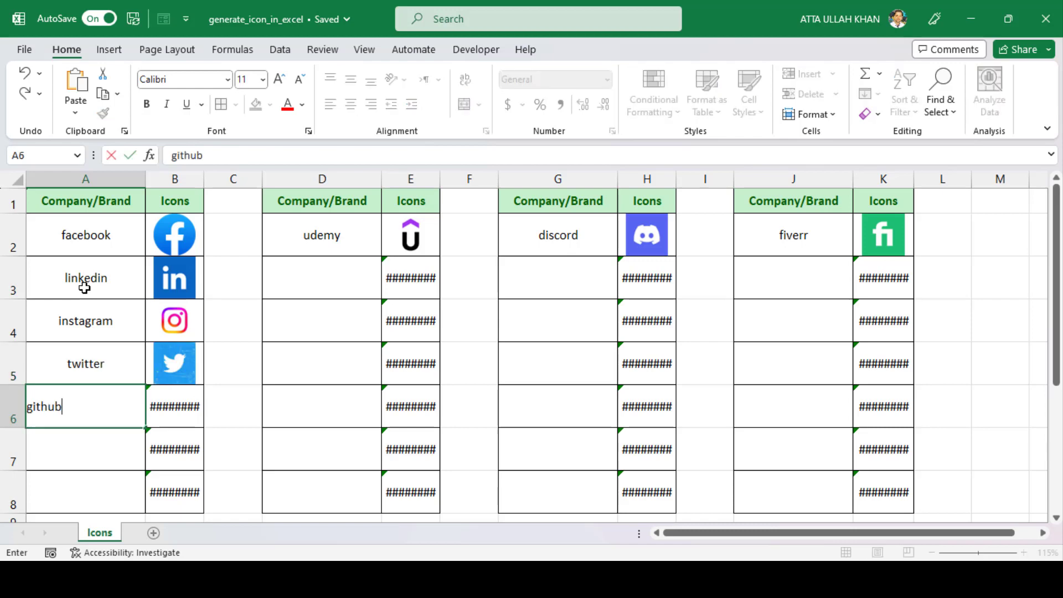
Step: Finish the first table's names by entering quora and skype and committing github
key("Return")
type("quora")
Step: Enter coursera, freecodecamp, gcfglobal, learning, zoom and godaddy below udemy in the second table
key("Return")
type("skype")
key("Return")
left_click(307, 271)
type("co")
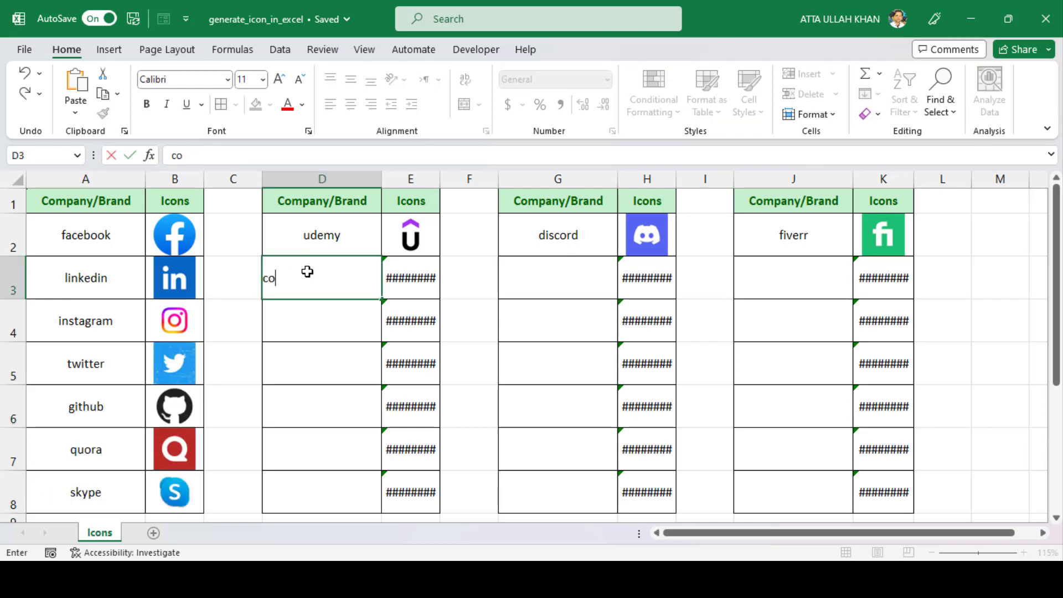
type("ursera")
key("Return")
type("freecodecamp")
key("Return")
type("gcfglob")
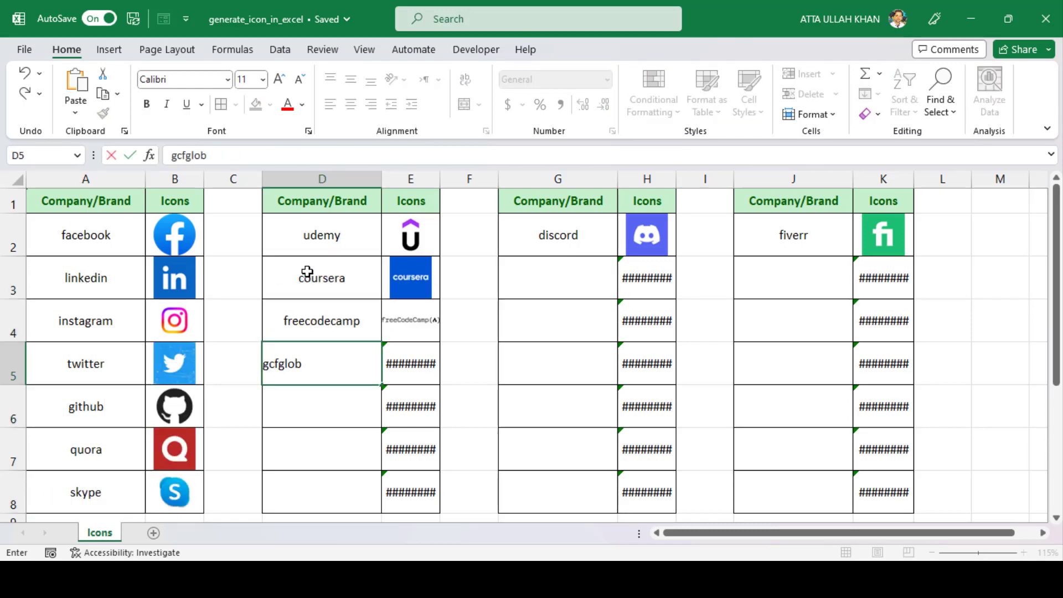
type("al")
key("Return")
type("learning")
Step: Enter indeed, bayt, vidmate, shazam, khanacademy and america below discord in the third table
key("Return")
type("zoom")
key("Return")
type("godaddy")
key("Up")
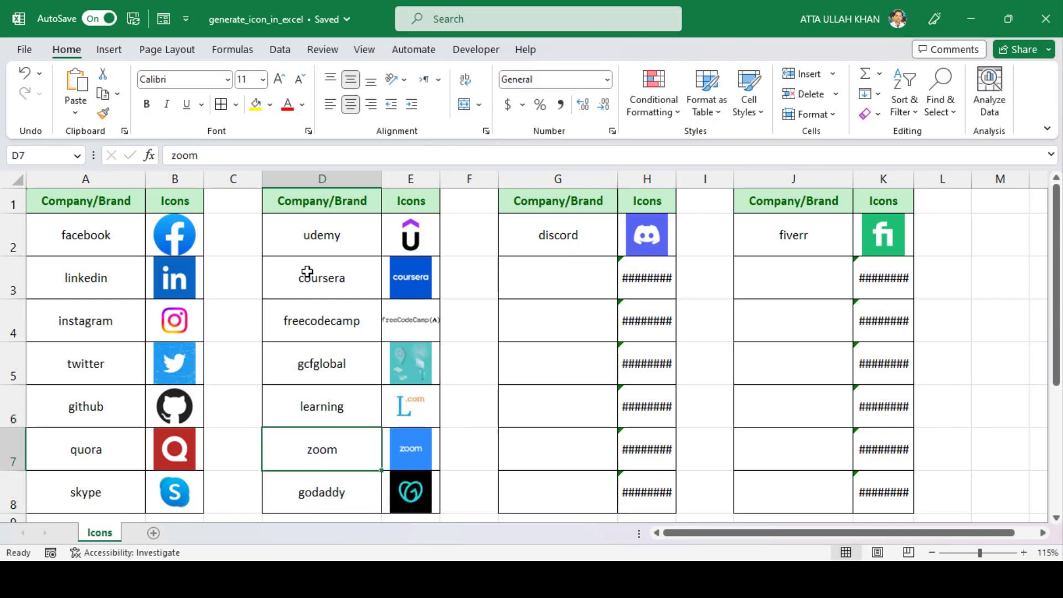
left_click(550, 277)
type("indeed")
key("Return")
type("bayt")
key("Return")
type("vidmate")
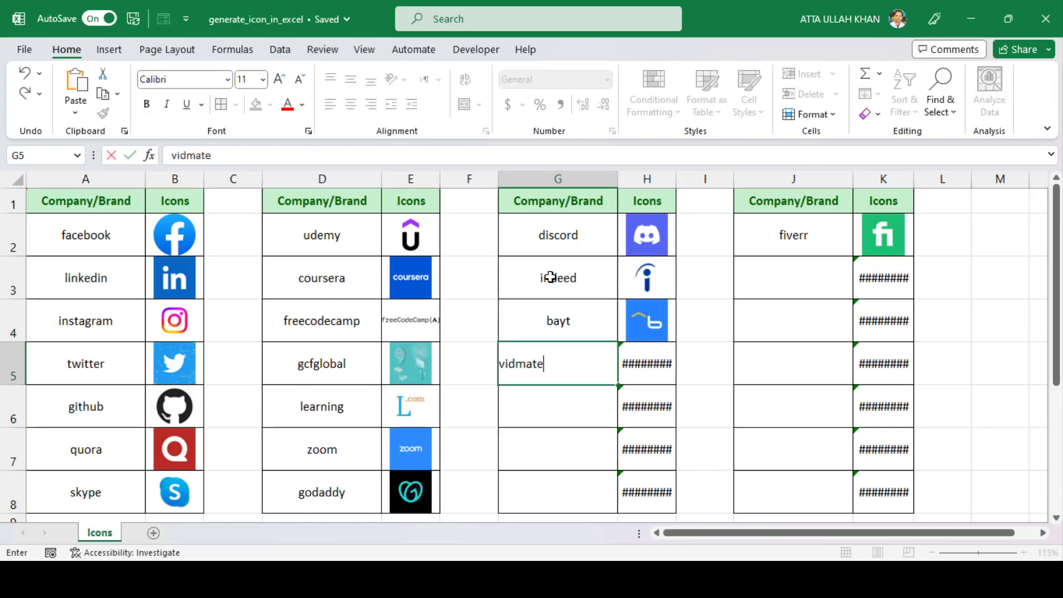
key("Return")
type("shazam")
key("Return")
type("khanacademy")
key("Return")
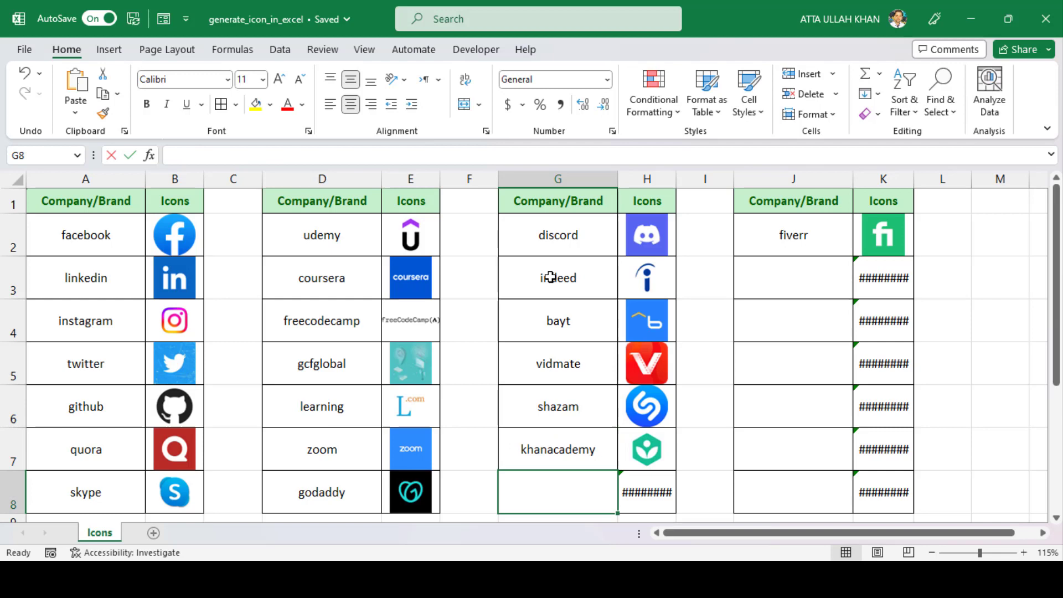
type("america")
key("Up")
left_click(805, 271)
Step: Type yahoo into the fourth table's next Company/Brand cell
type("yahoo")
key("Return")
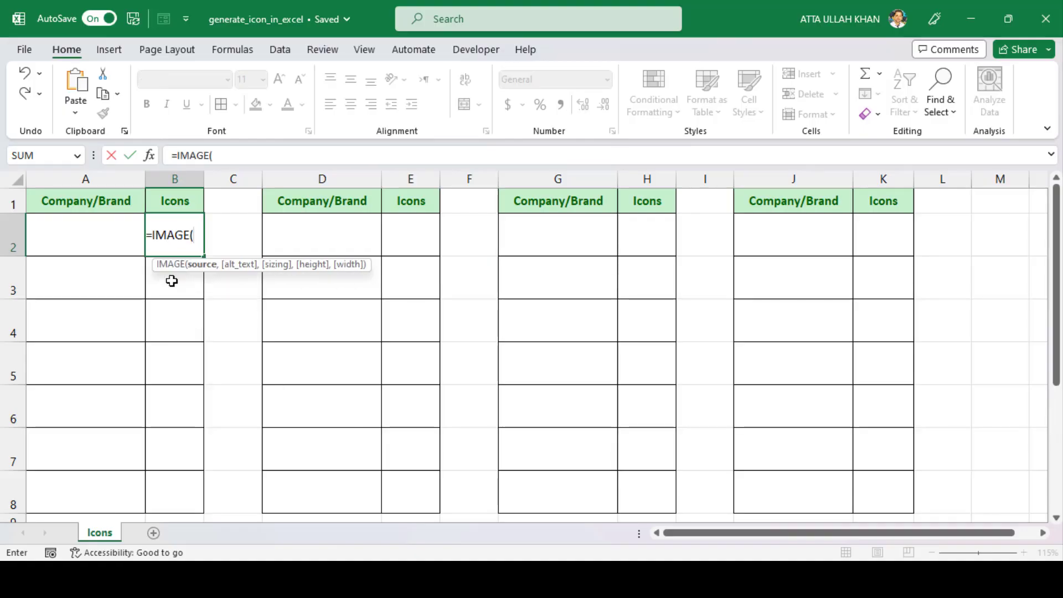
type("conca")
double_click(172, 278)
type("\"http")
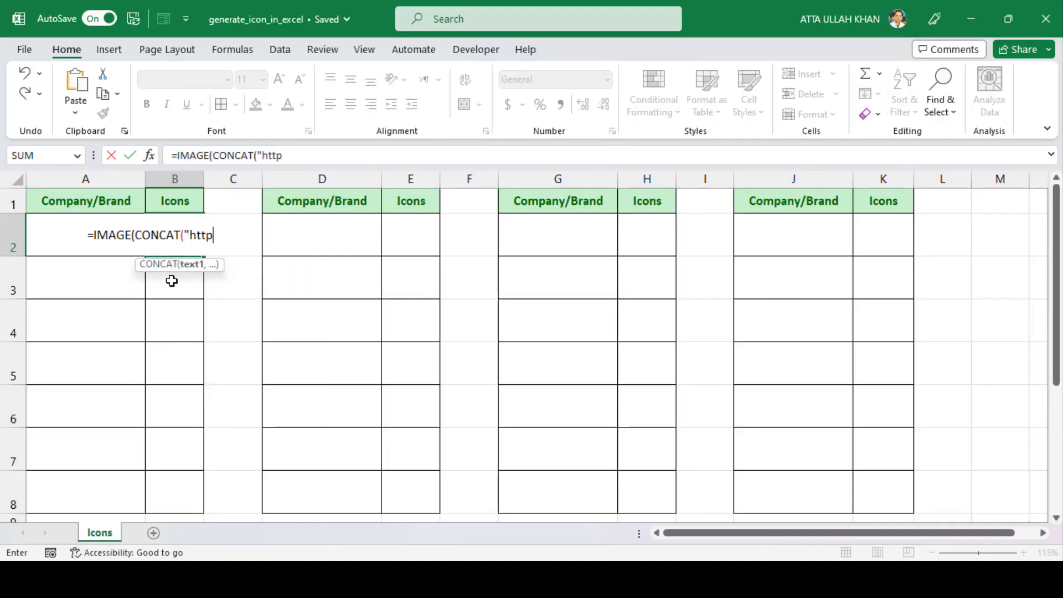
type("s://logo")
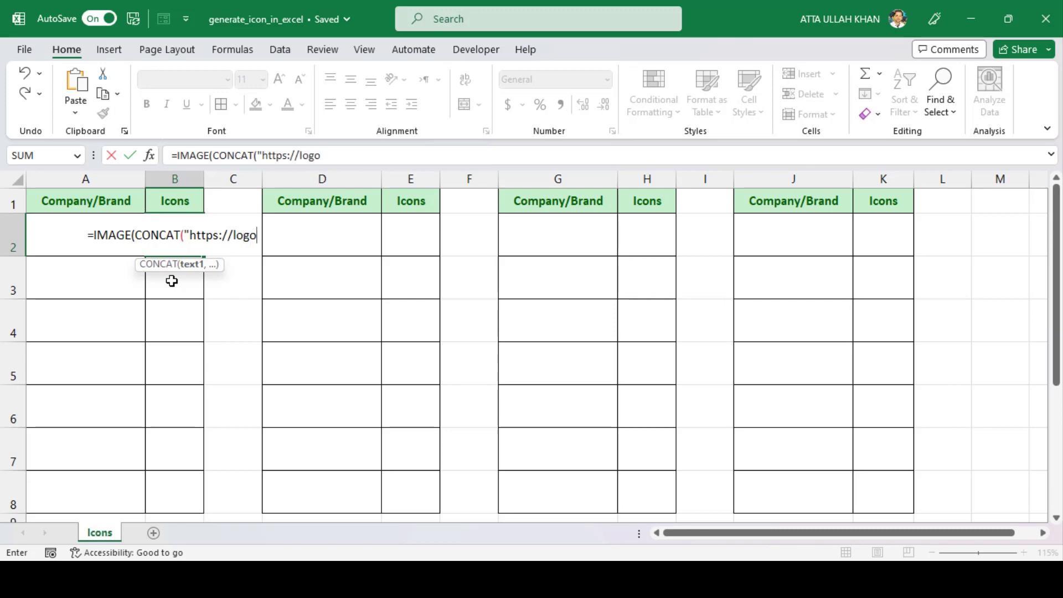
type(".clearbi")
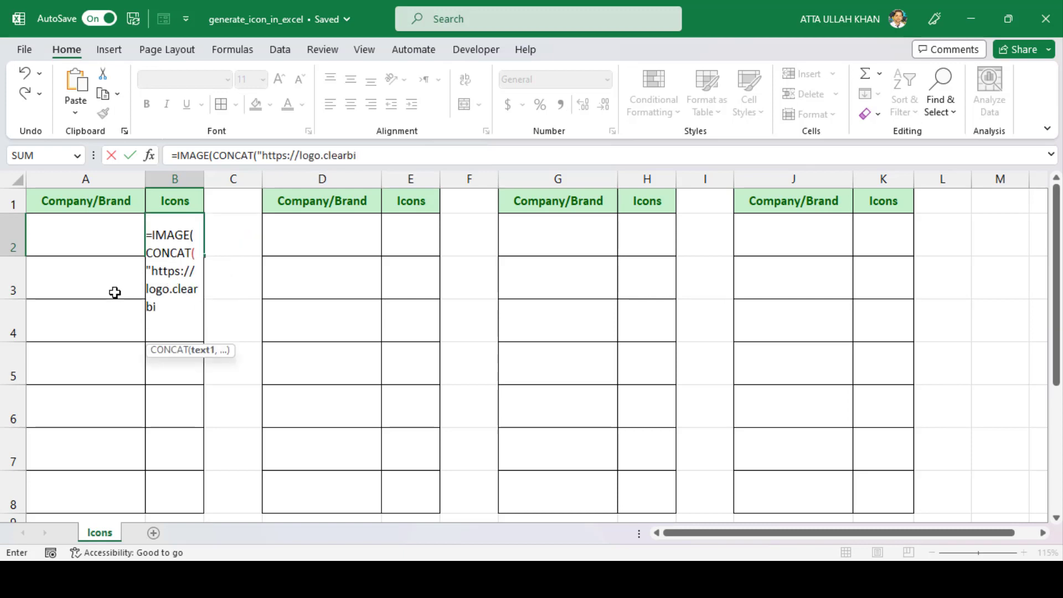
type("t.com/\",A2")
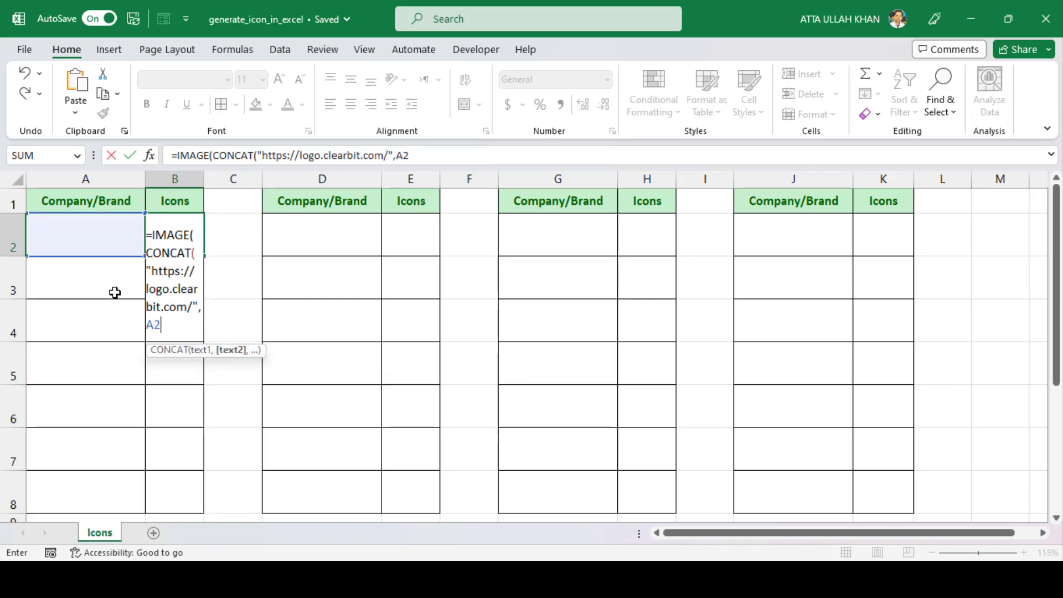
key("Left")
type("faceb")
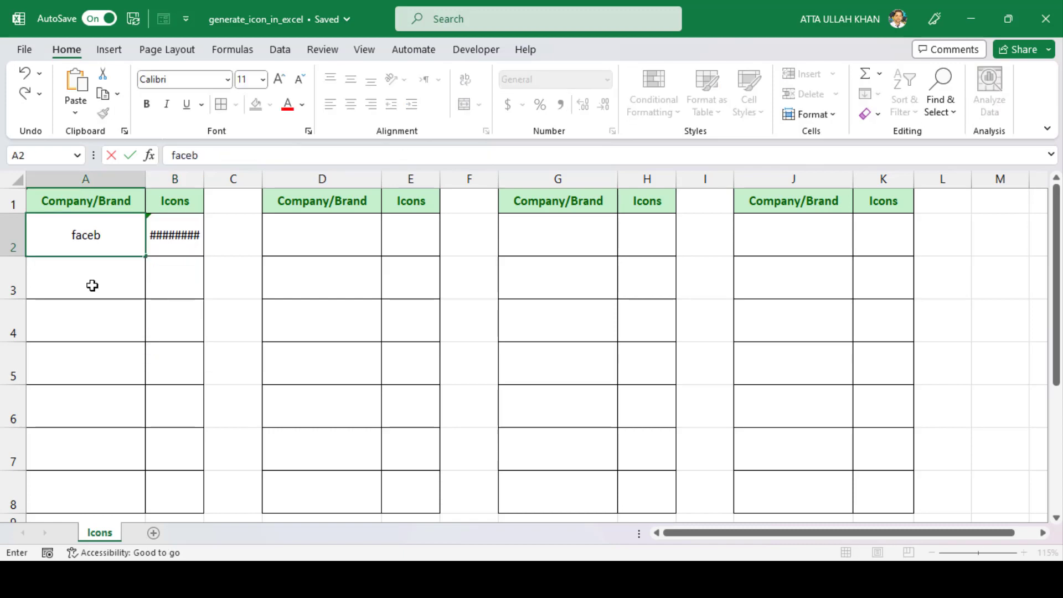
type("ook")
key("Return")
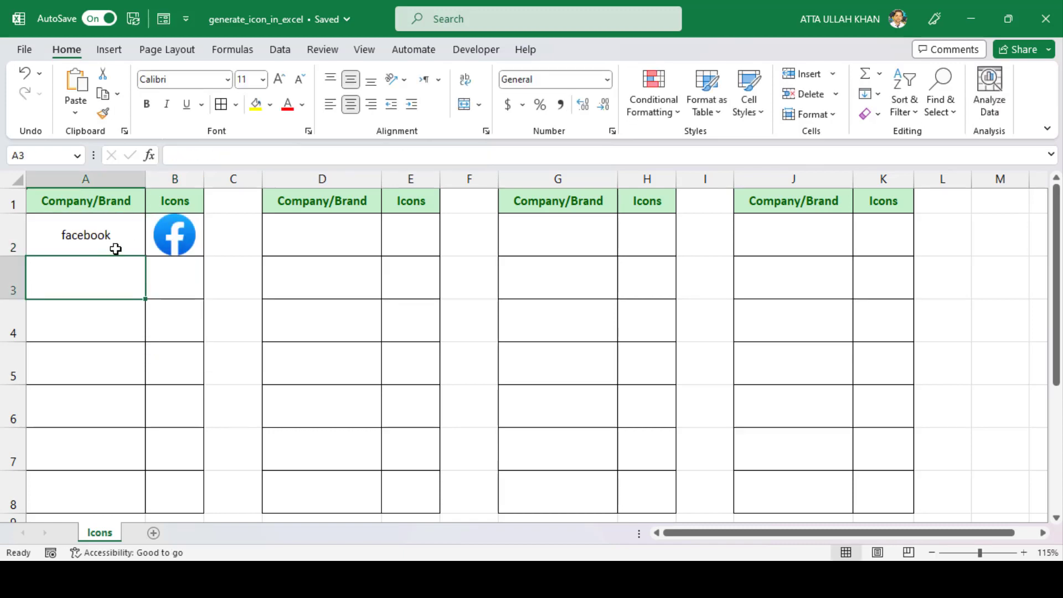
Step: Copy B2's logo formula into E2, pointing it at D2, and enter udemy in D2
left_click(172, 239)
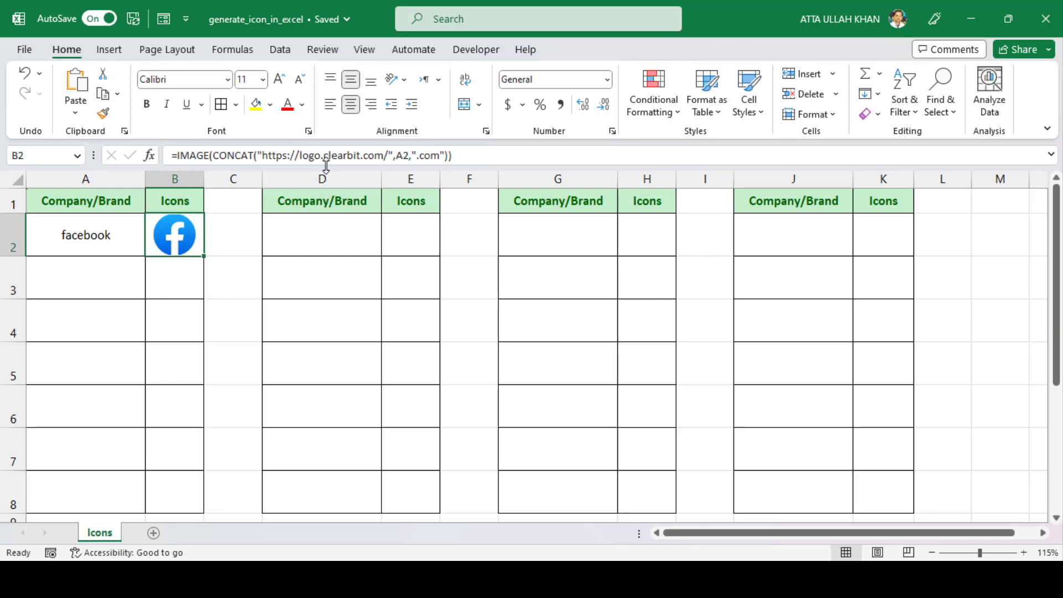
left_click(115, 260)
left_click(173, 239)
left_click_drag(453, 157, 164, 163)
key("ctrl+c")
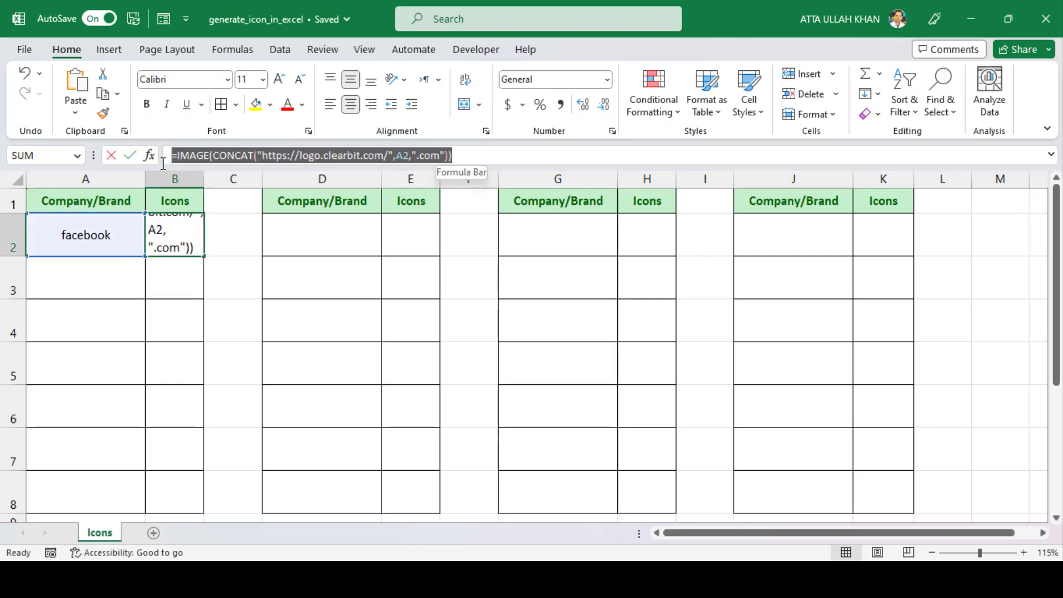
type("=")
left_click(409, 239)
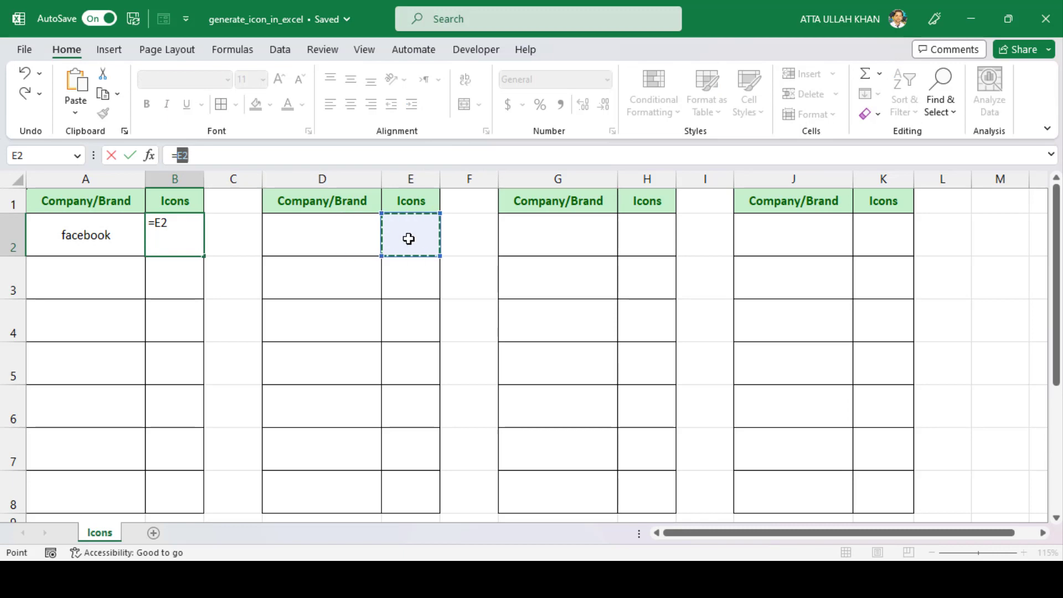
key("Escape")
left_click(409, 239)
key("ctrl+v")
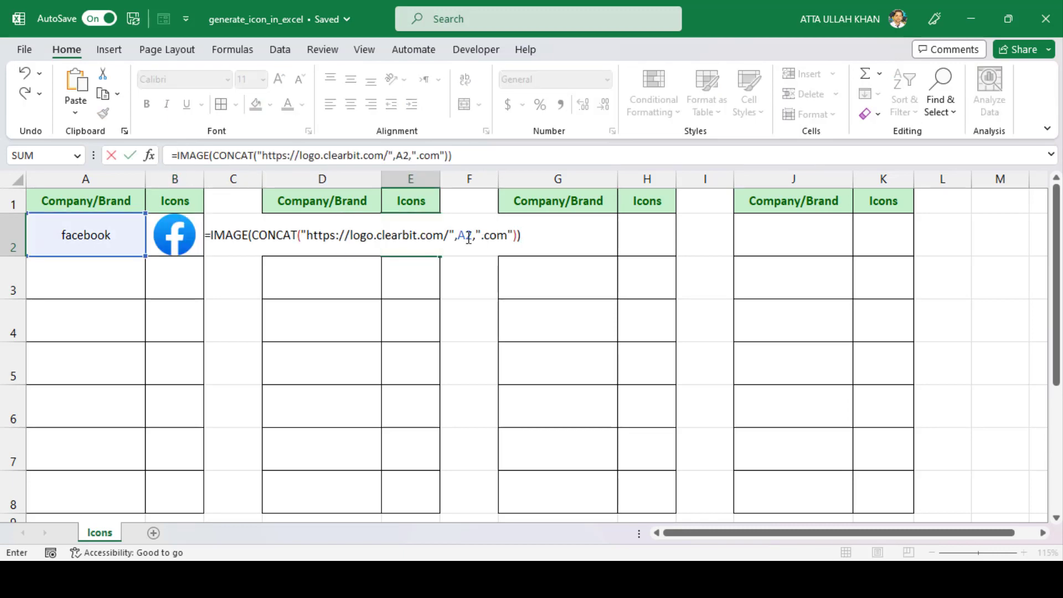
left_click(467, 237)
key("BackSpace")
type("D")
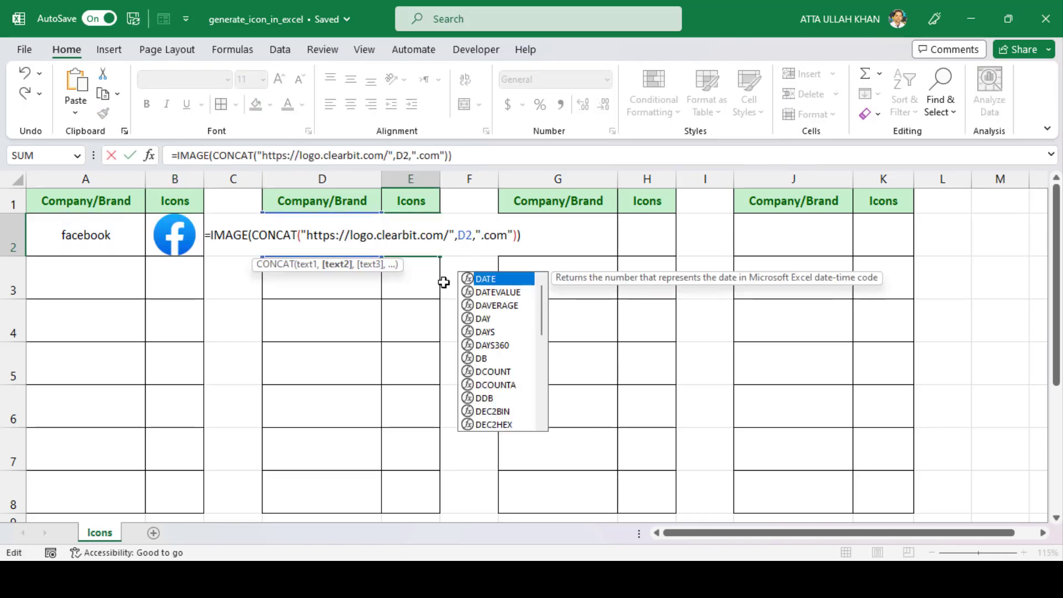
key("Return")
left_click(346, 237)
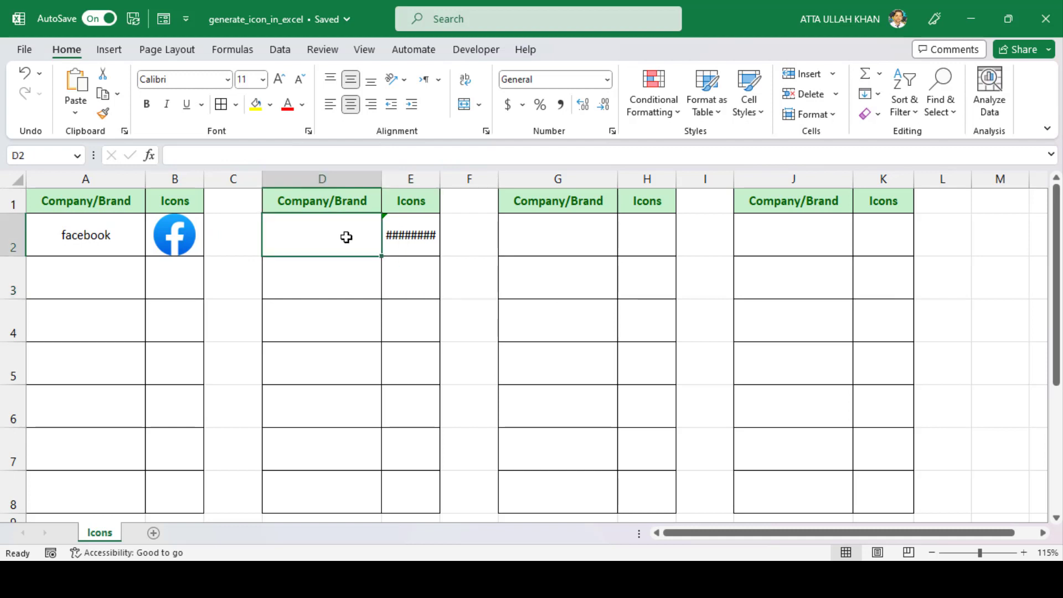
type("udemy")
key("Return")
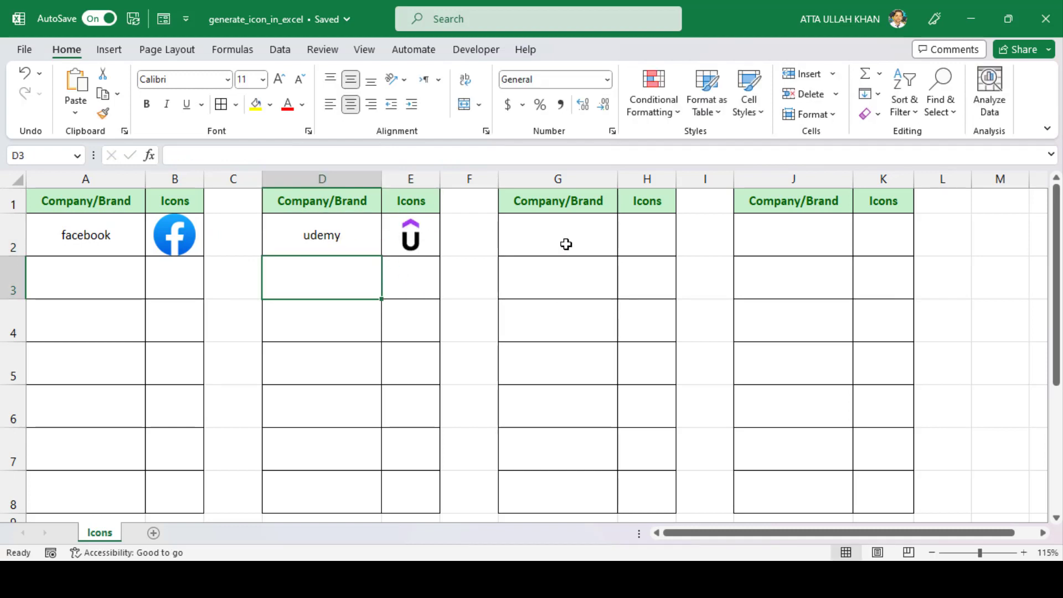
Step: Paste the logo formula into H2 referencing G2, and enter discord in G2
left_click(648, 240)
key("ctrl+v")
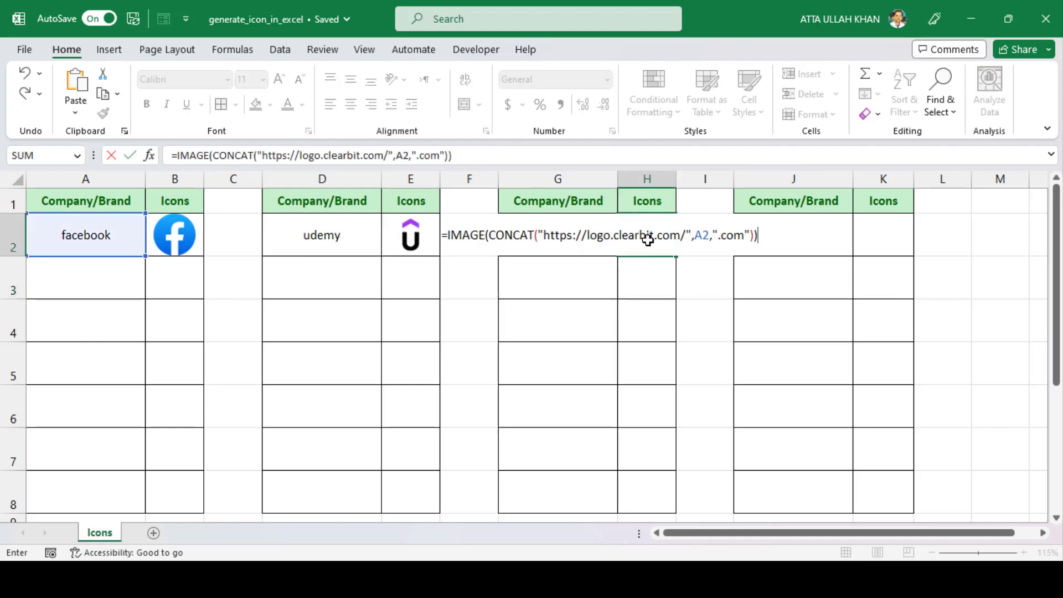
left_click(701, 241)
key("BackSpace")
type("G")
key("Return")
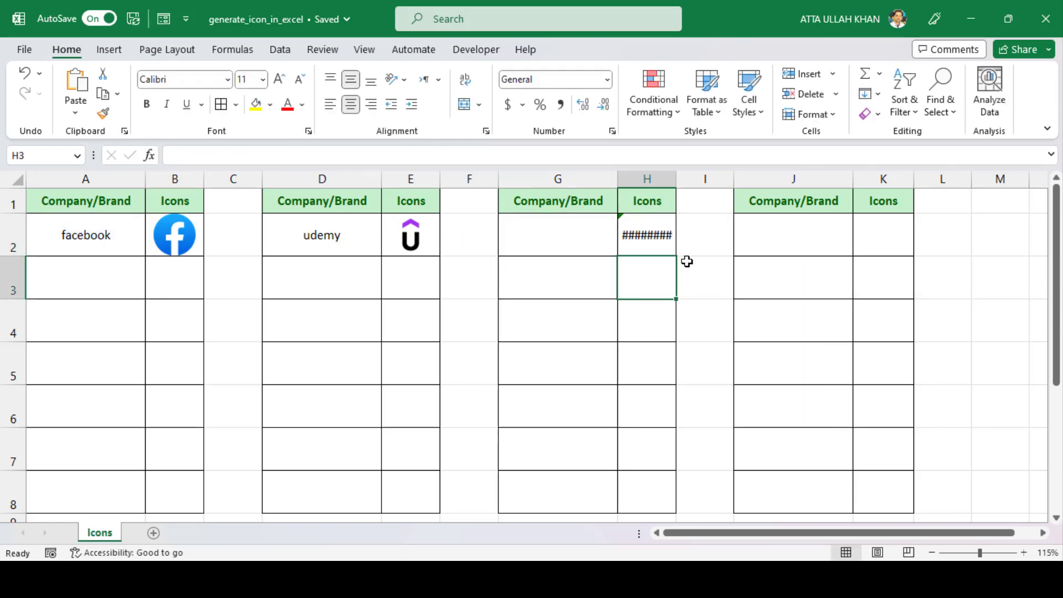
left_click(582, 240)
type("discord")
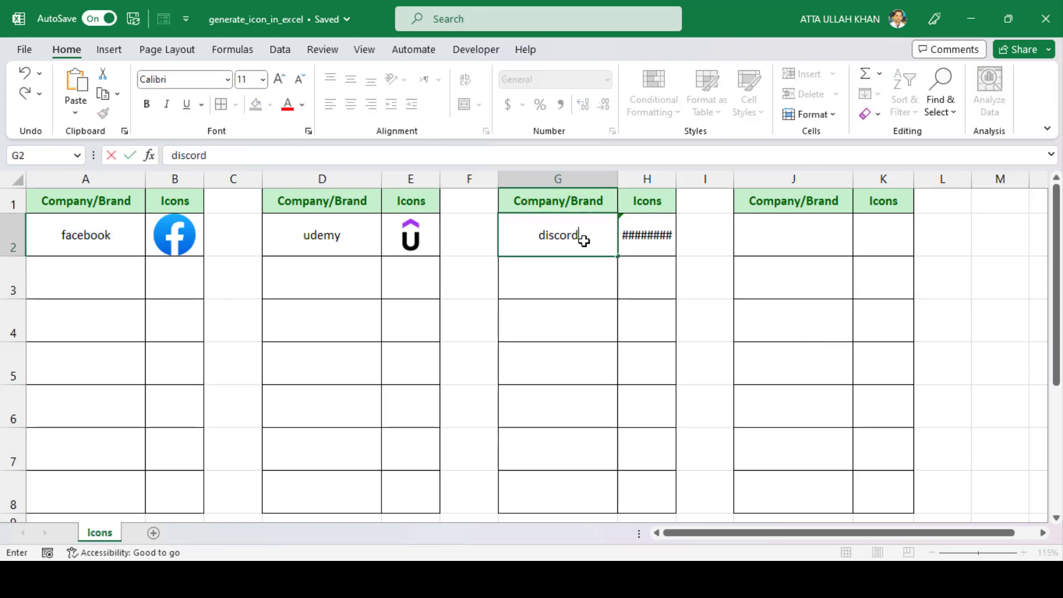
key("Return")
Step: Paste the logo formula into K2 referencing J2, and enter fiverr in J2
left_click(872, 240)
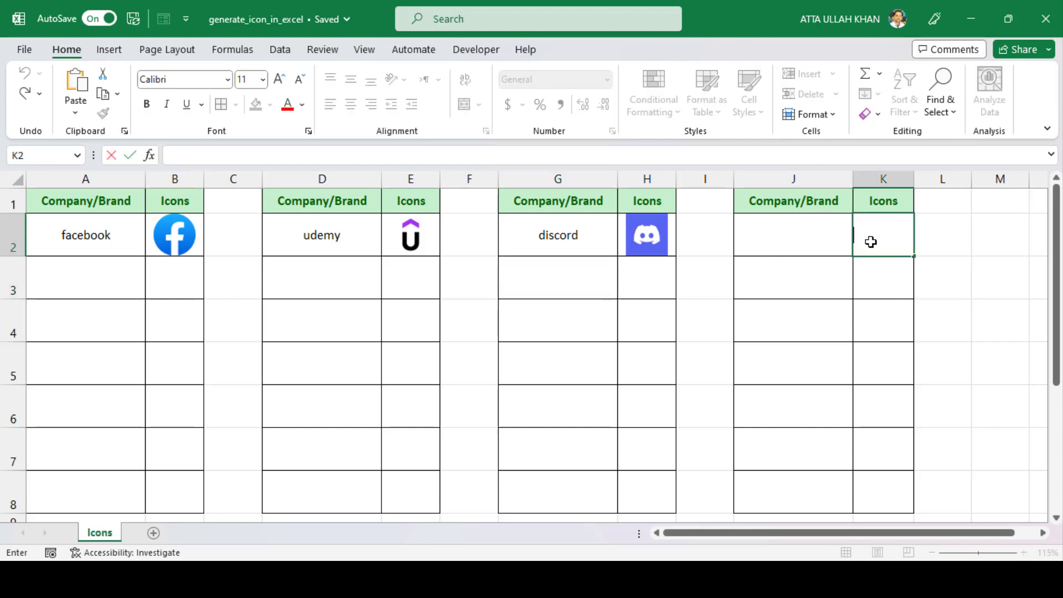
key("ctrl+v")
double_click(980, 236)
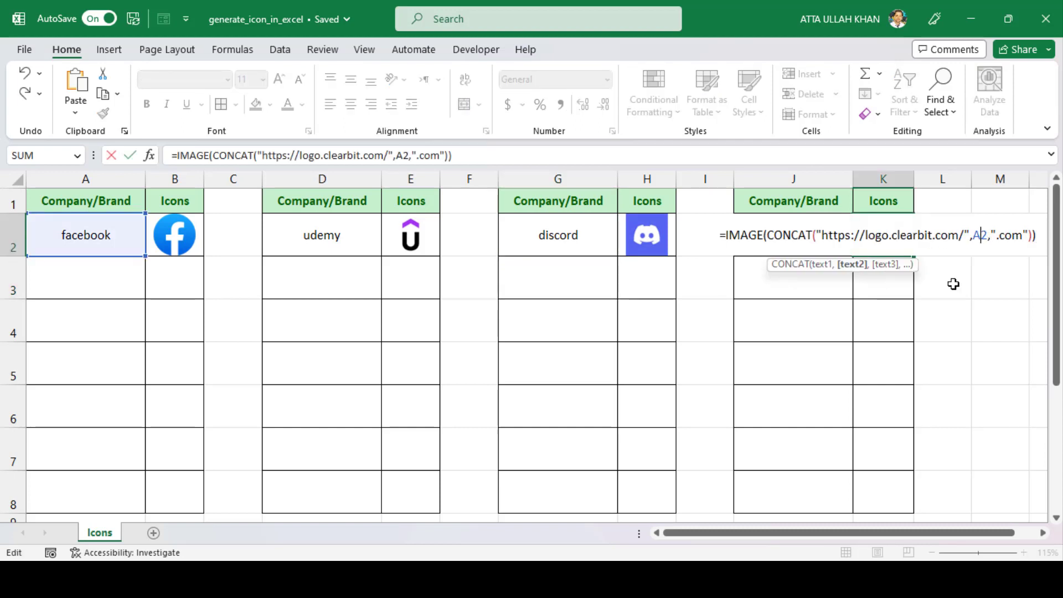
type("J2")
key("Return")
left_click(805, 240)
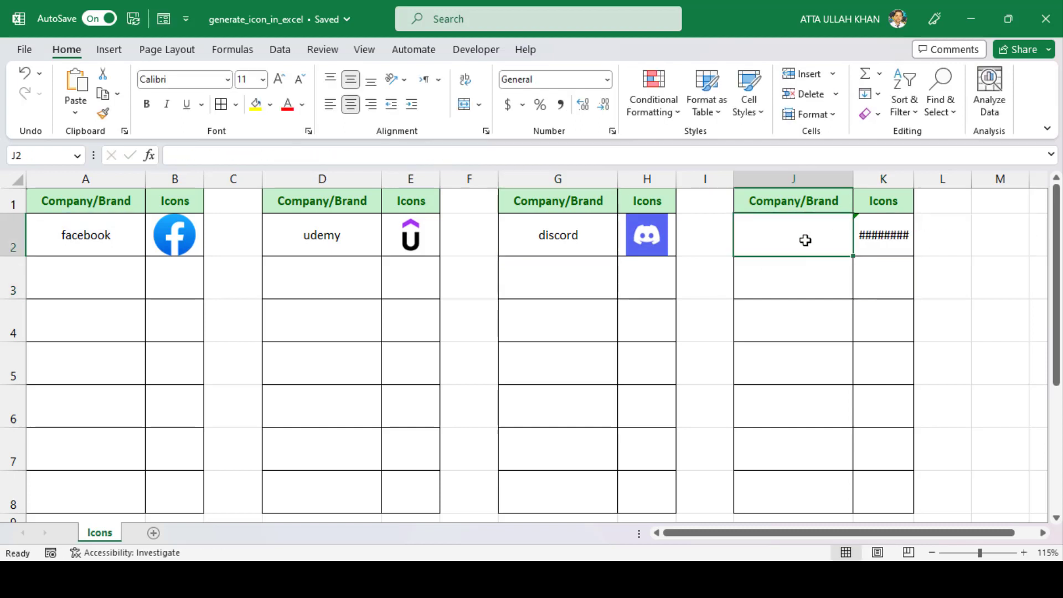
type("fiverr")
key("Return")
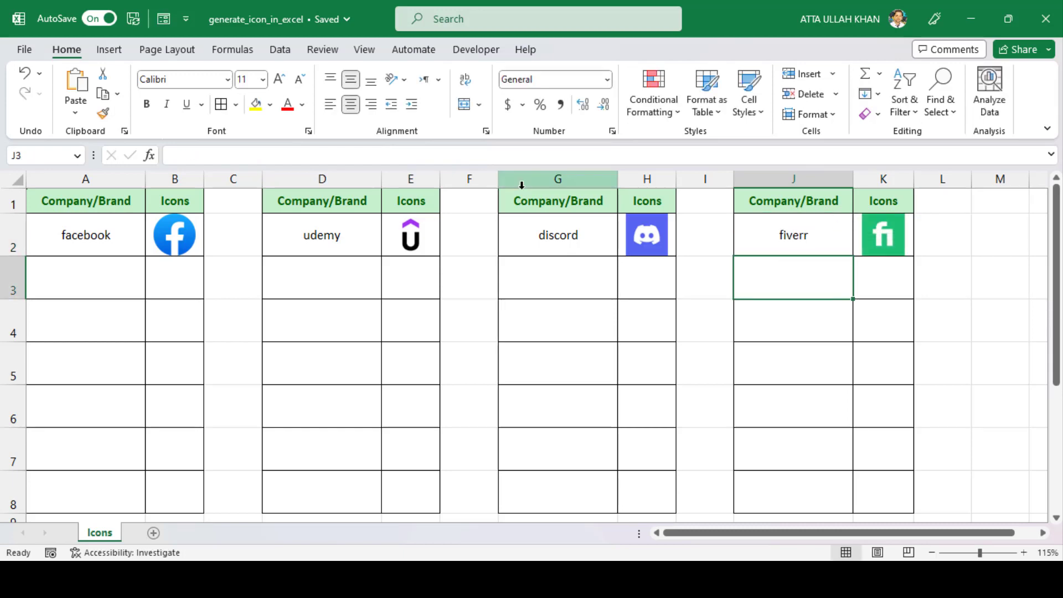
Step: Drag the logo formulas in B2, E2, H2 and K2 down through row 8
left_click(180, 249)
left_click_drag(200, 259, 199, 515)
left_click(431, 250)
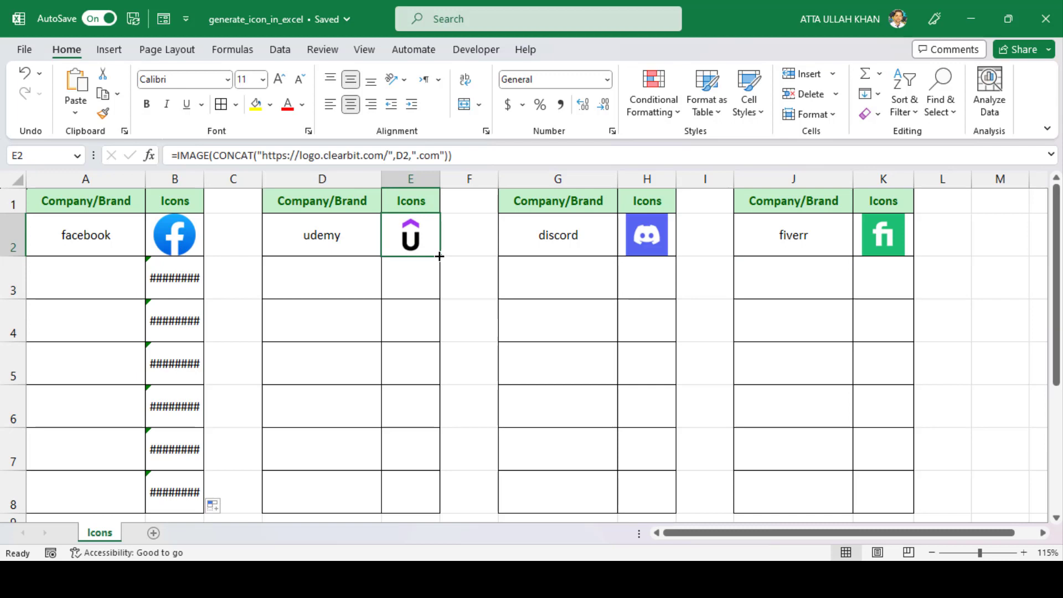
left_click_drag(440, 256, 433, 507)
left_click(650, 247)
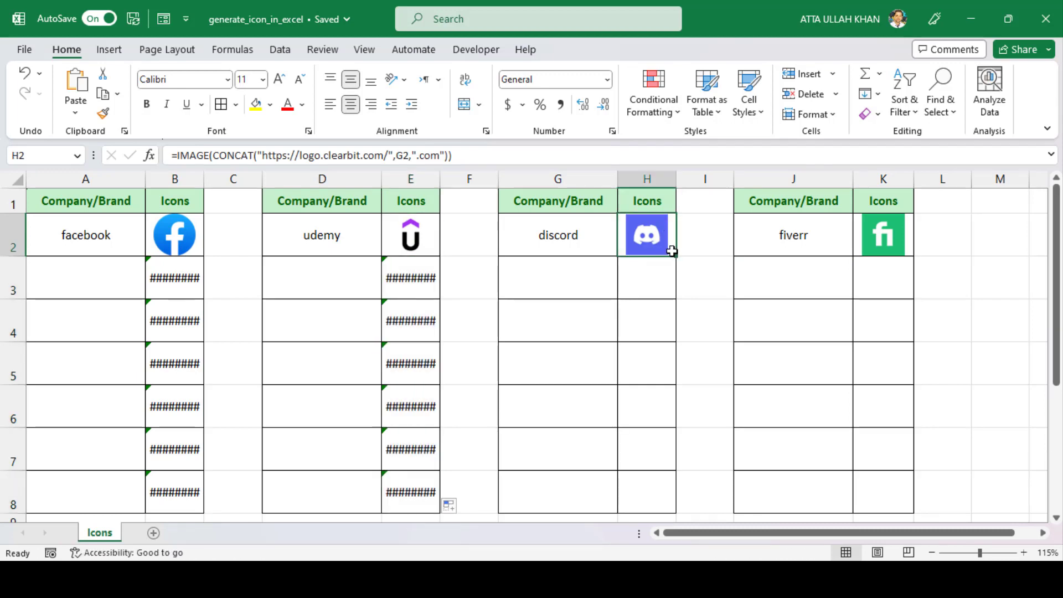
left_click_drag(676, 256, 653, 504)
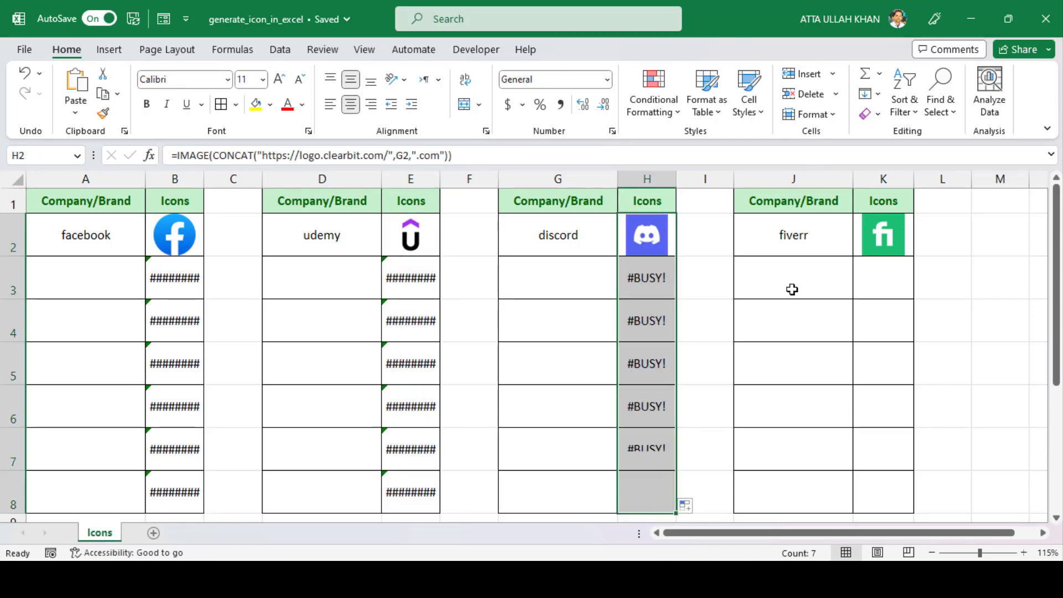
left_click(891, 247)
left_click_drag(914, 257, 906, 504)
left_click(84, 288)
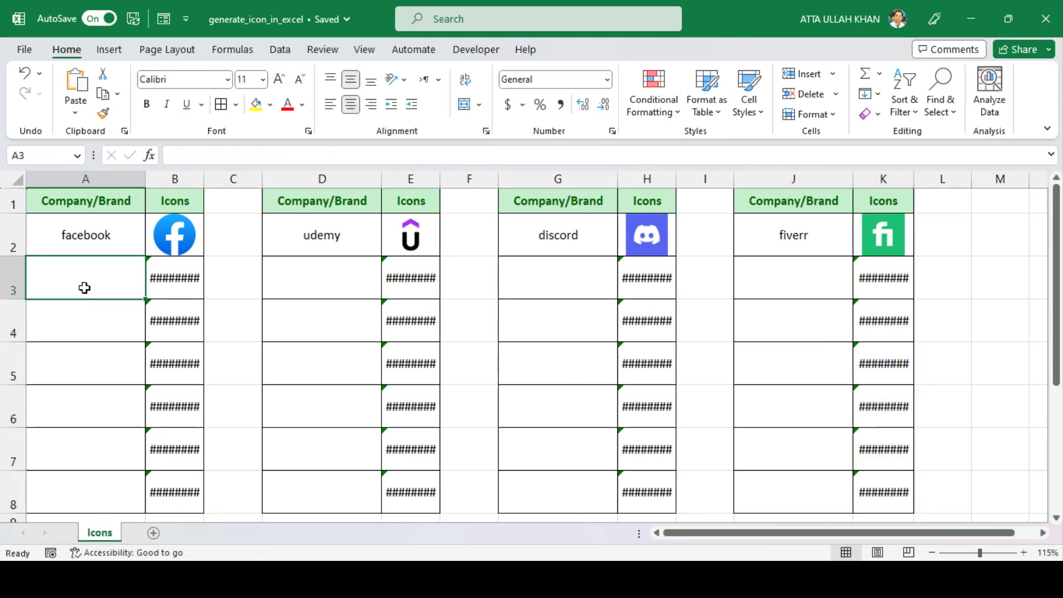
Step: Enter linkedin, instagram, twitter, github, quora and skype down A3:A8
type("linkedin")
key("Return")
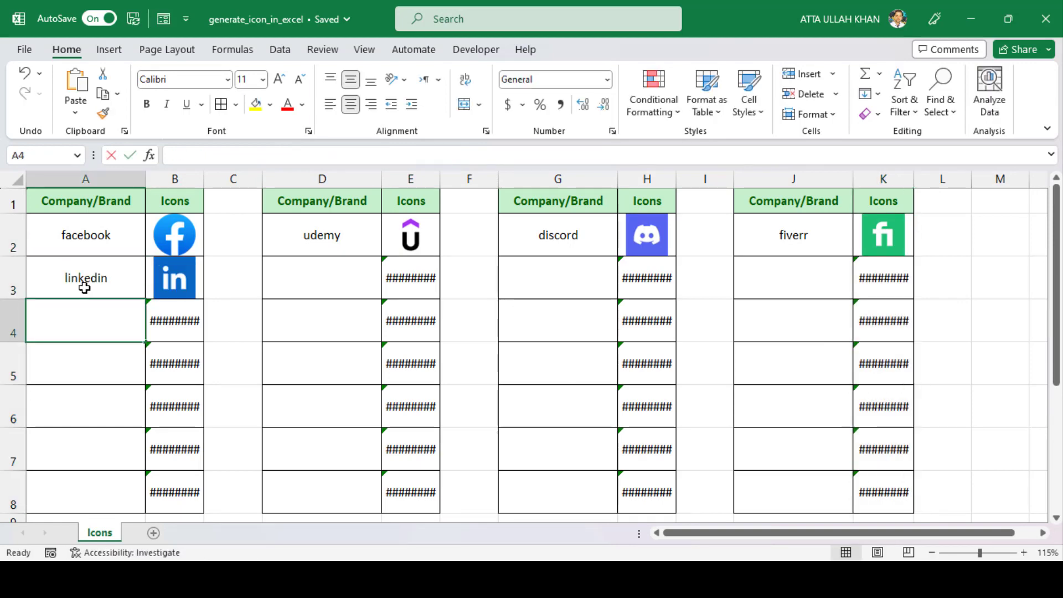
type("instagram")
key("Return")
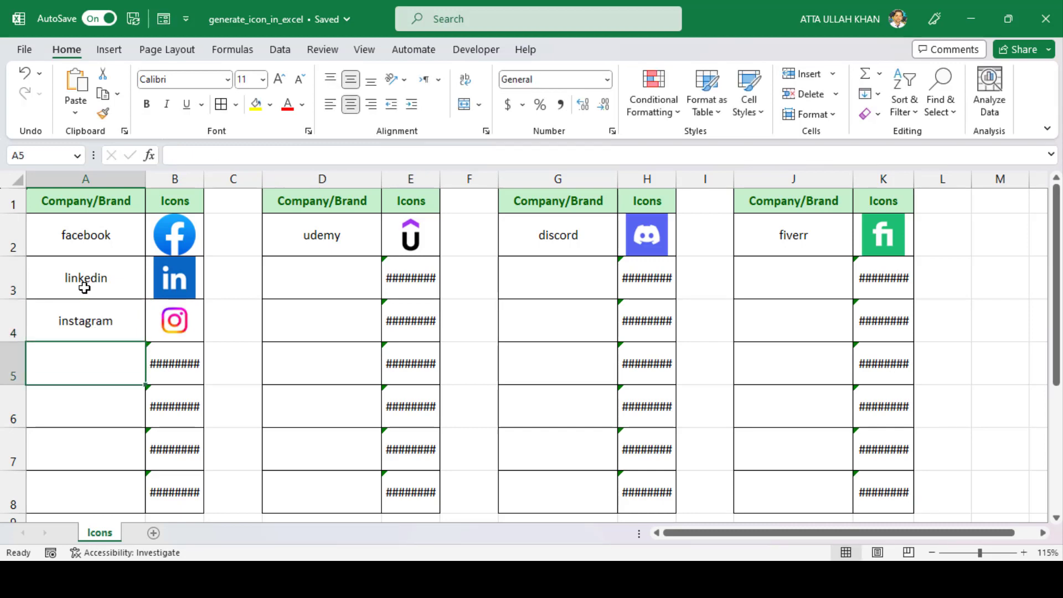
type("twitter")
key("Return")
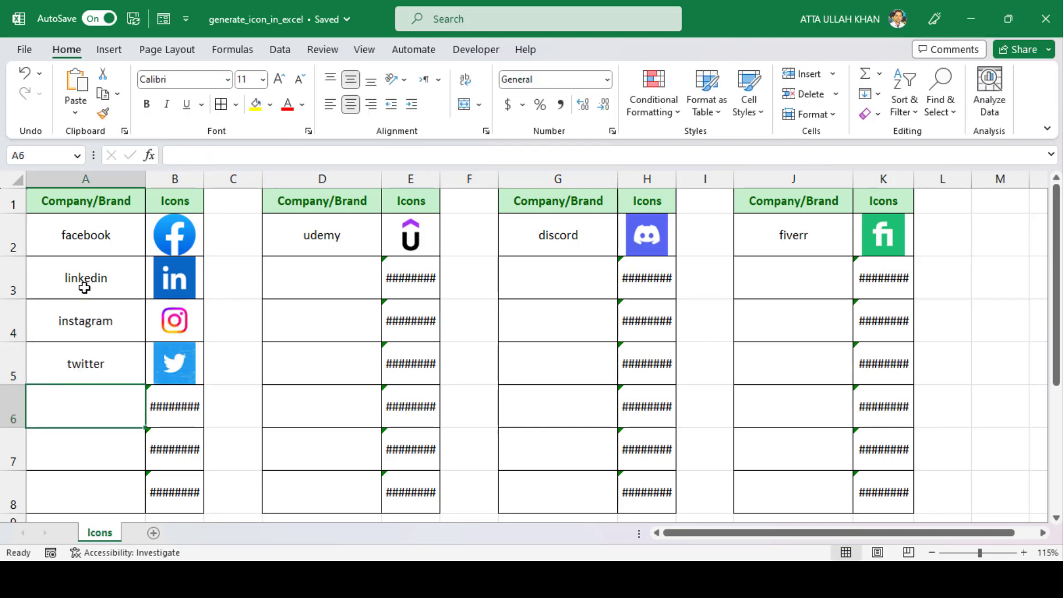
type("github")
key("Return")
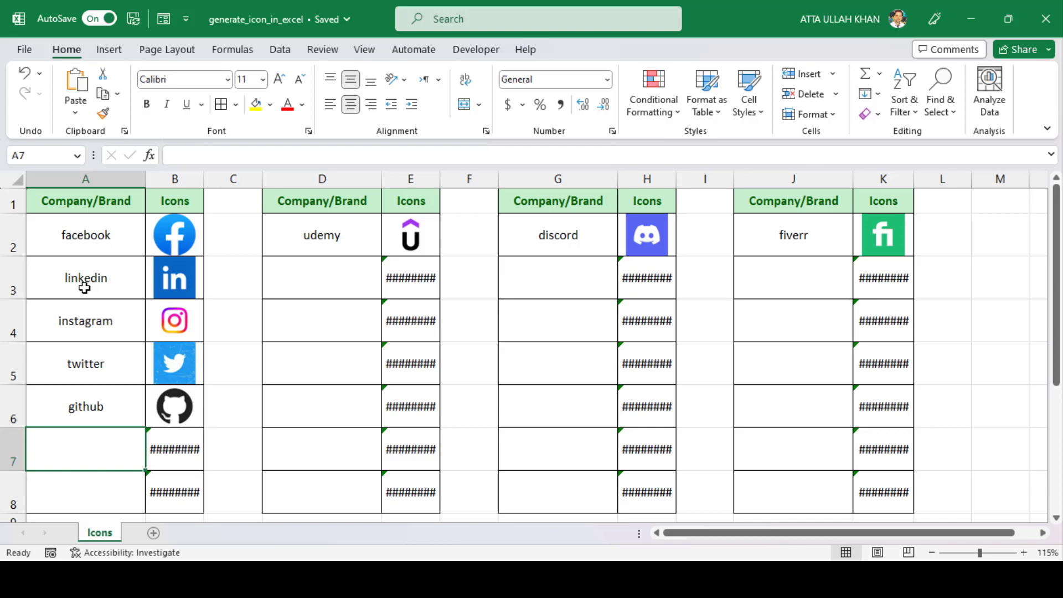
type("quora")
key("Return")
type("skype")
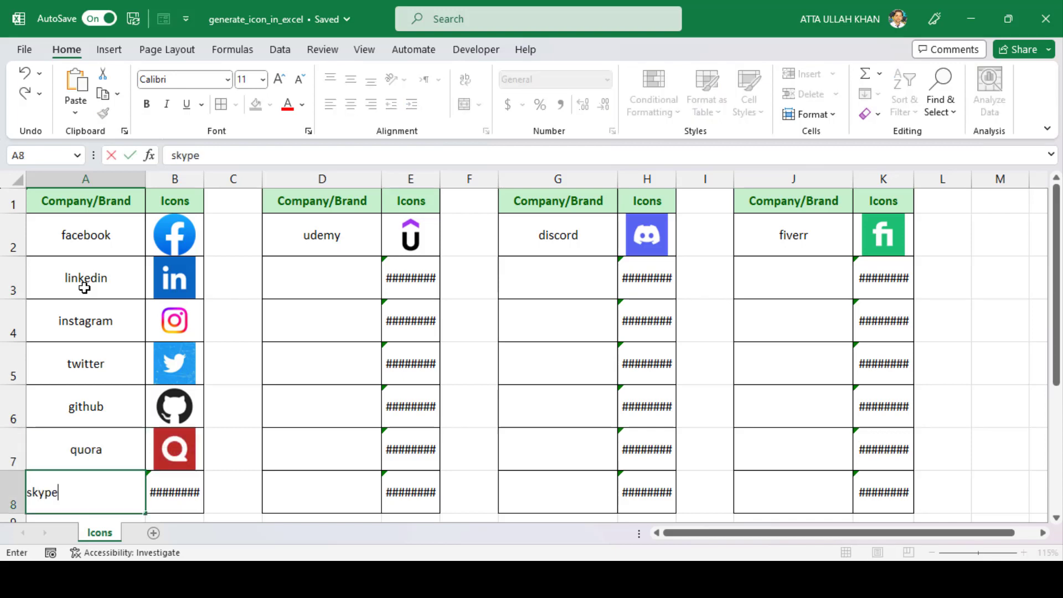
key("Up")
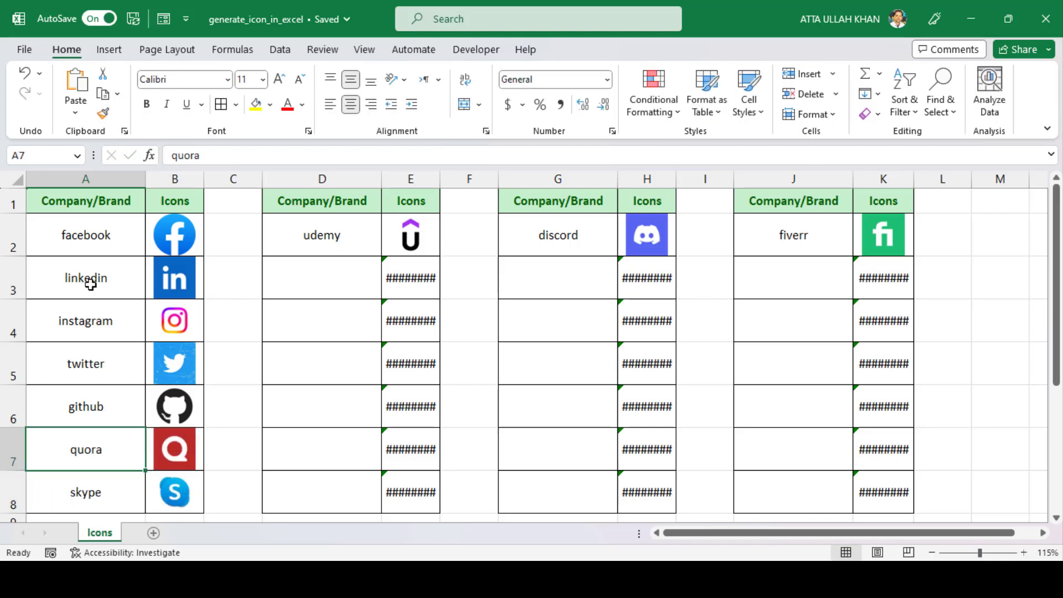
Step: Enter coursera, freecodecamp, gcfglobal, learning, zoom and godaddy into cells D3 through D8
left_click(307, 272)
type("coursera")
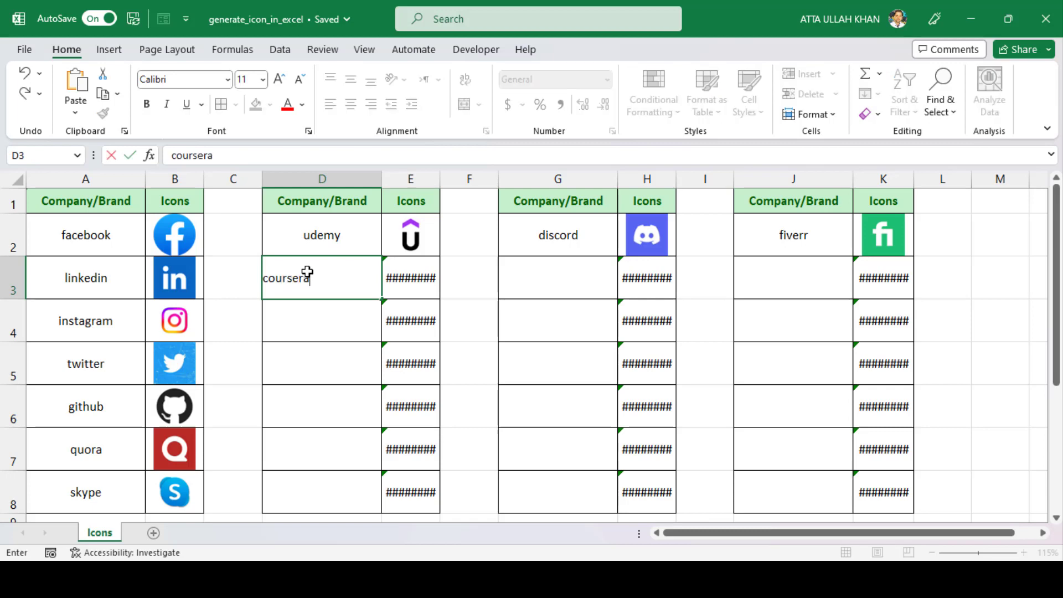
key("Return")
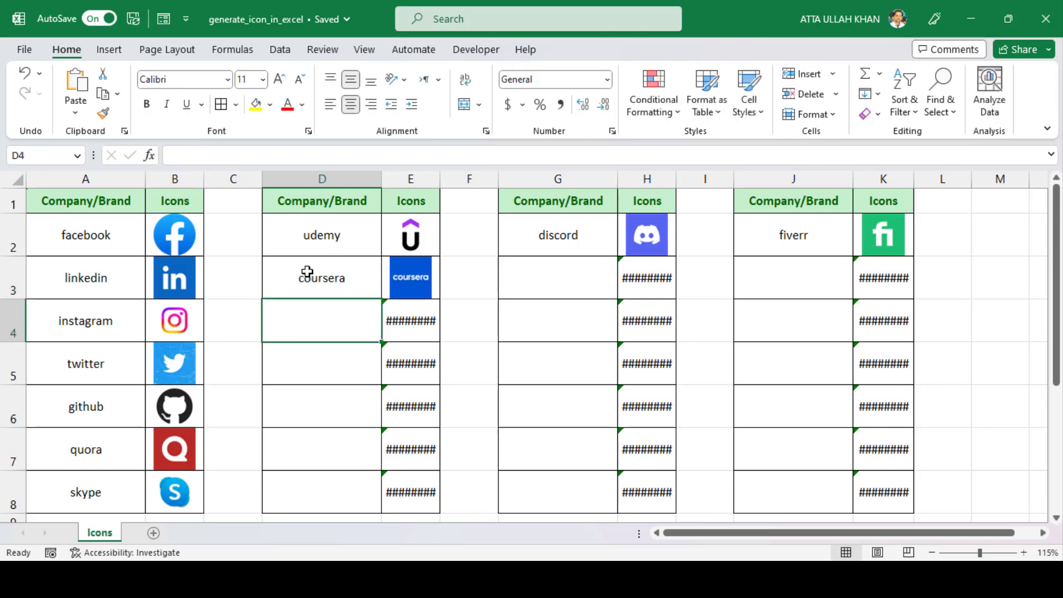
type("freecodecamp")
key("Return")
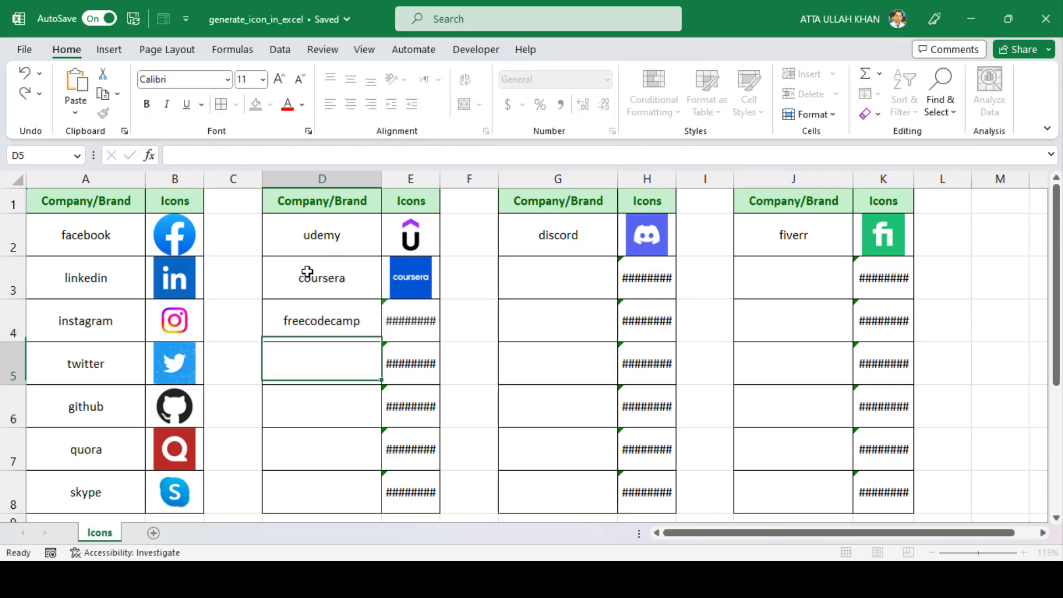
type("gcfg")
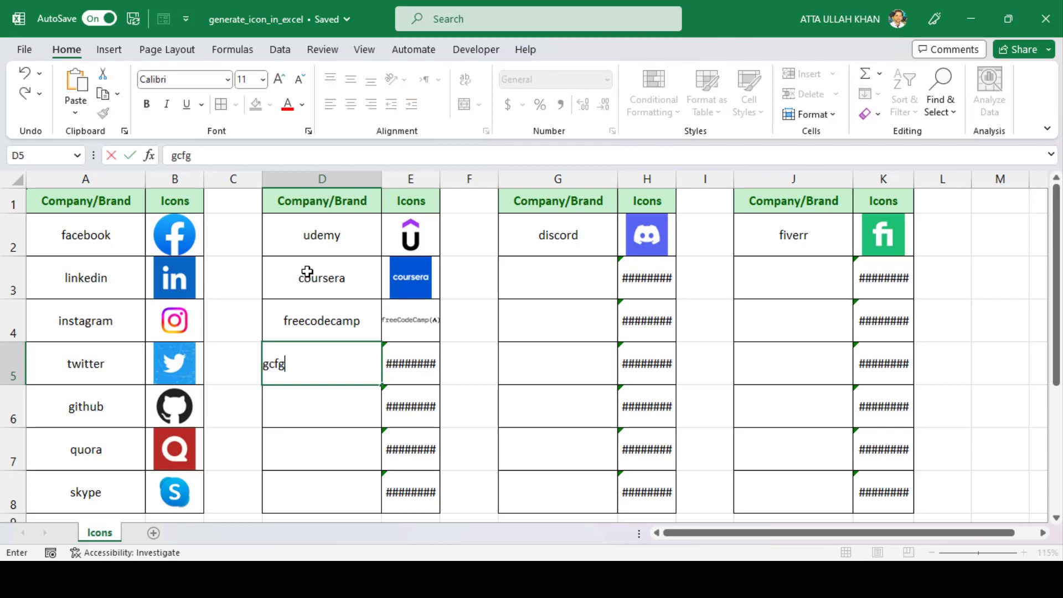
type("lobal")
key("Return")
type("le")
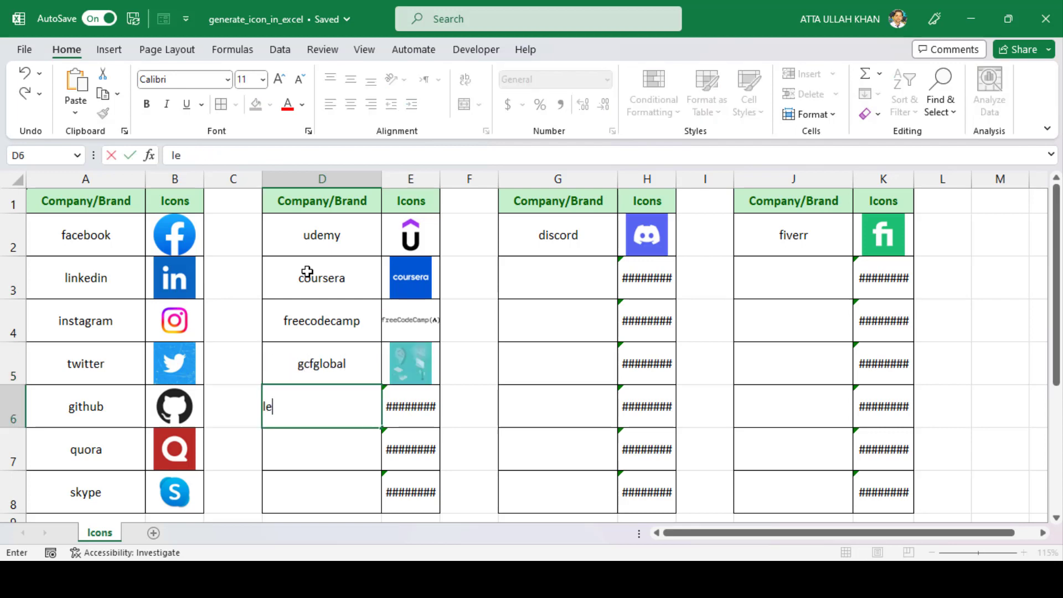
type("arning")
key("Return")
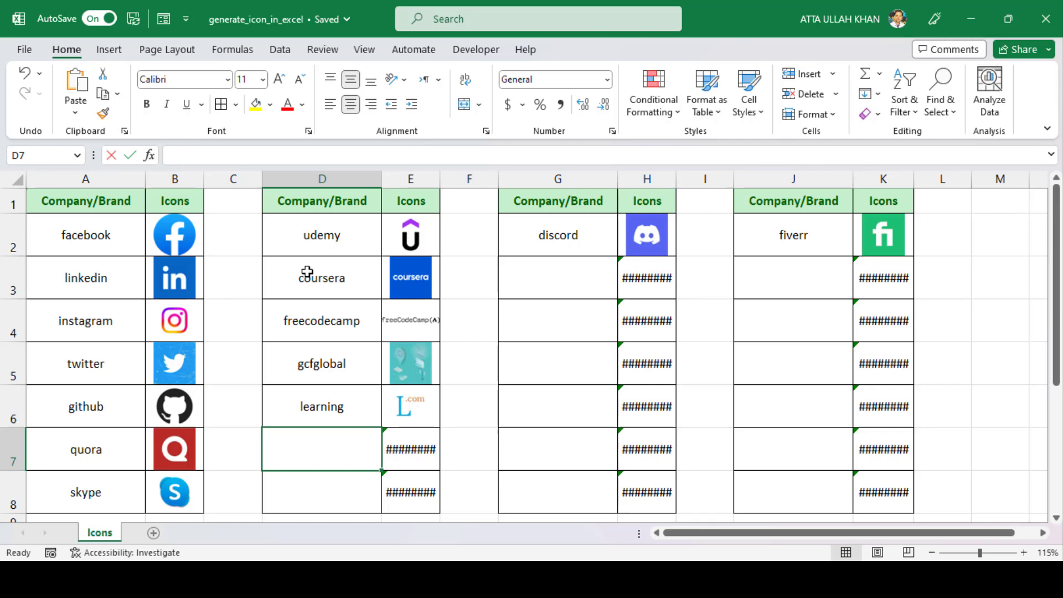
type("zoom")
key("Return")
type("godaddy")
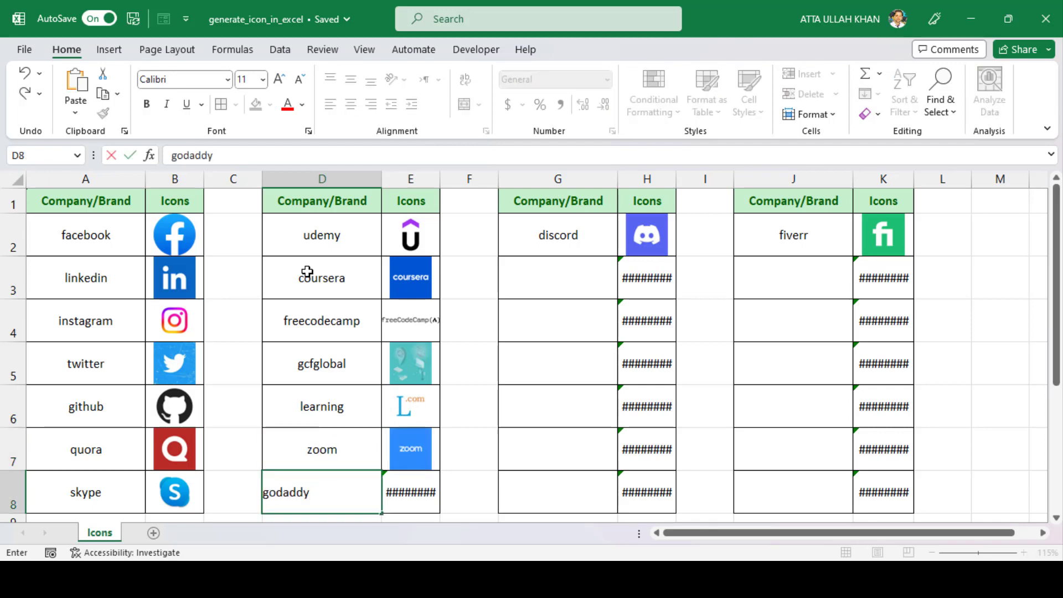
key("Return")
Step: Enter indeed, bayt, vidmate, shazam, khanacademy and america into cells G3 through G8
left_click(551, 277)
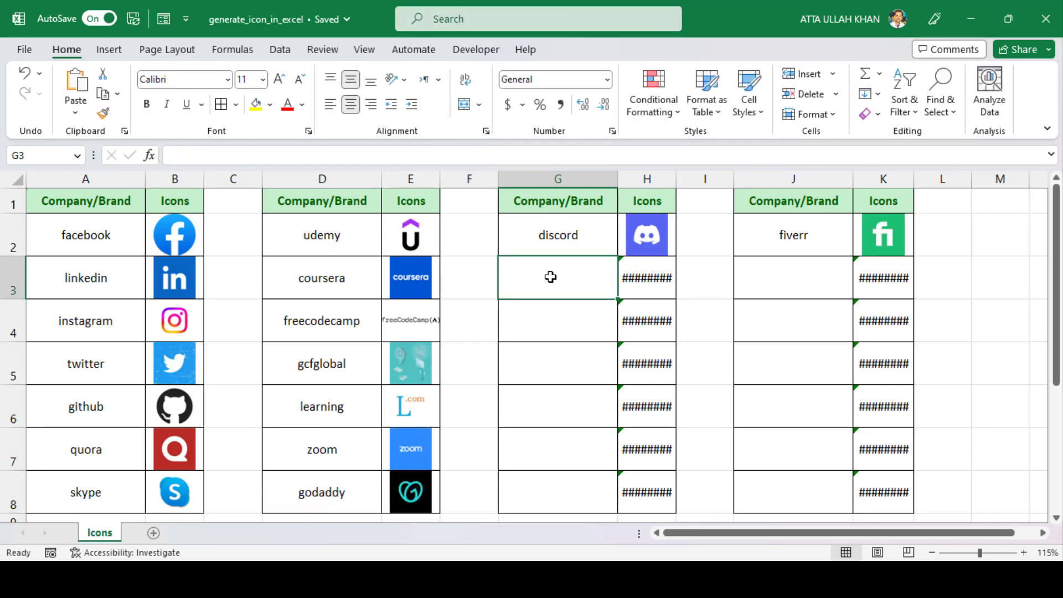
type("indeed")
key("Return")
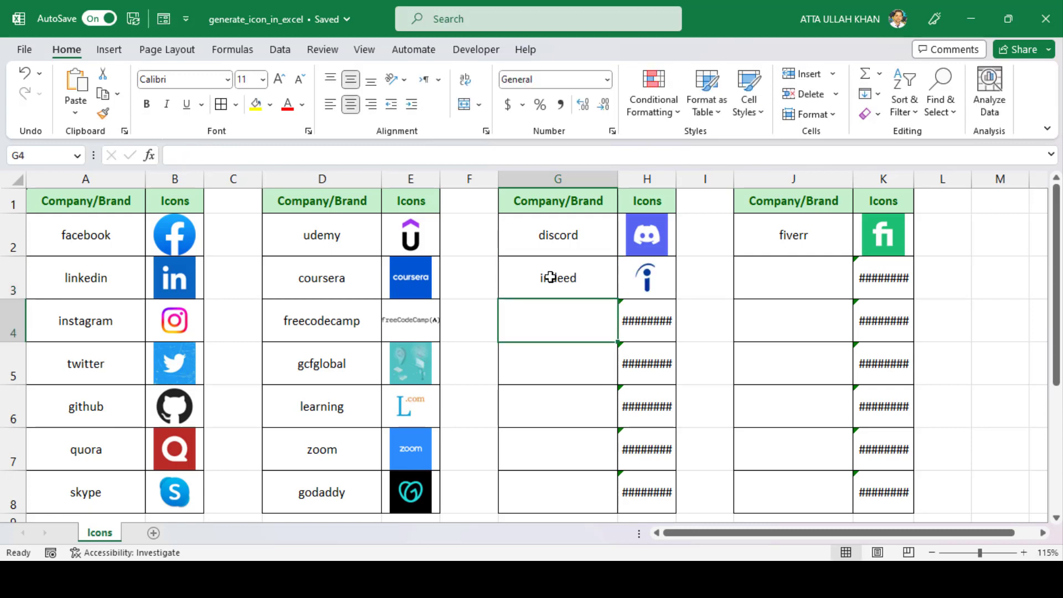
type("bayt")
key("Return")
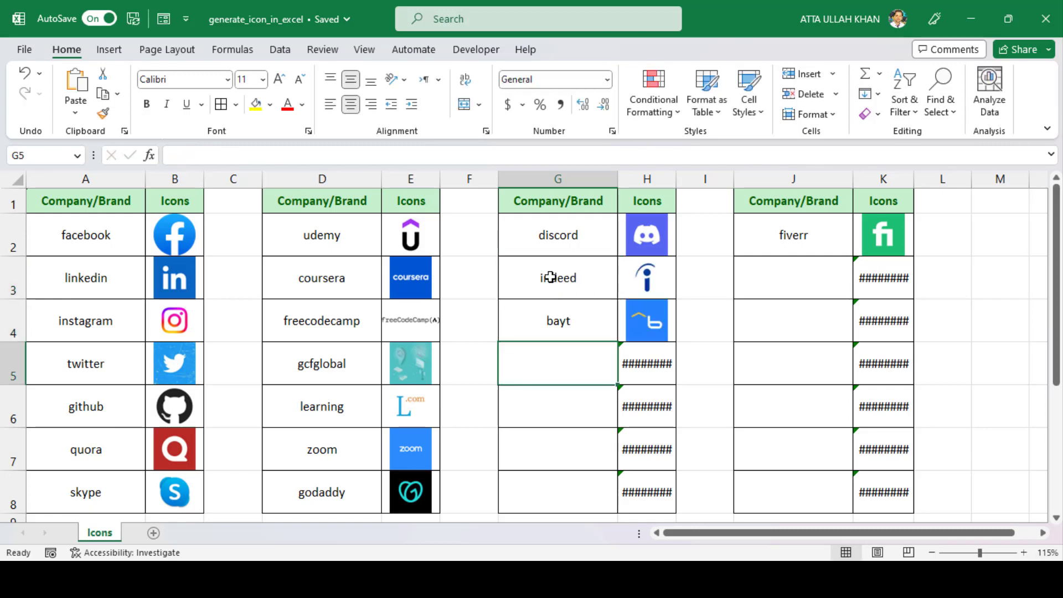
type("vidmate")
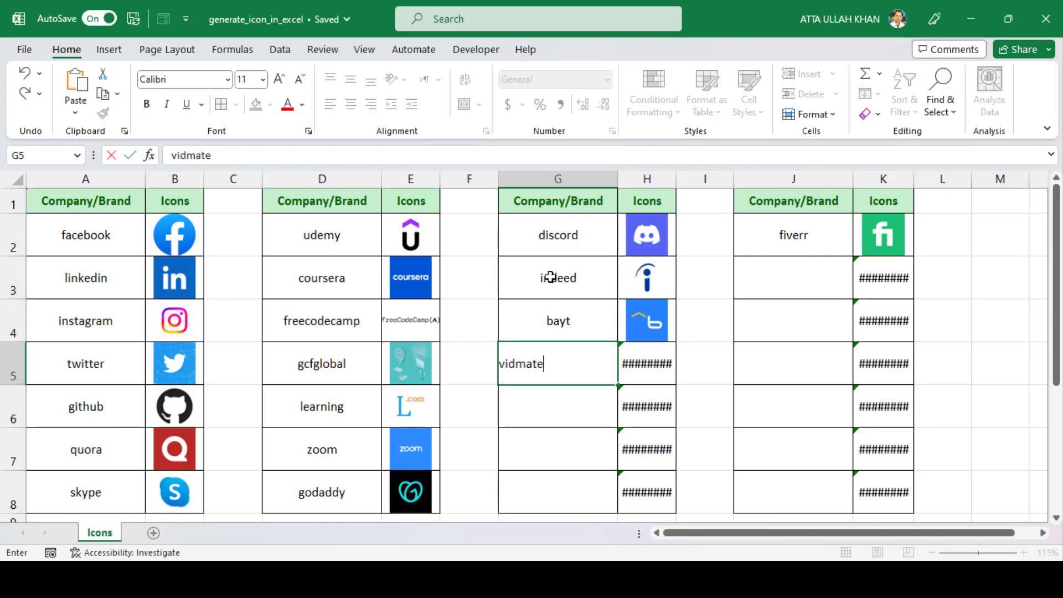
key("Return")
type("shazam")
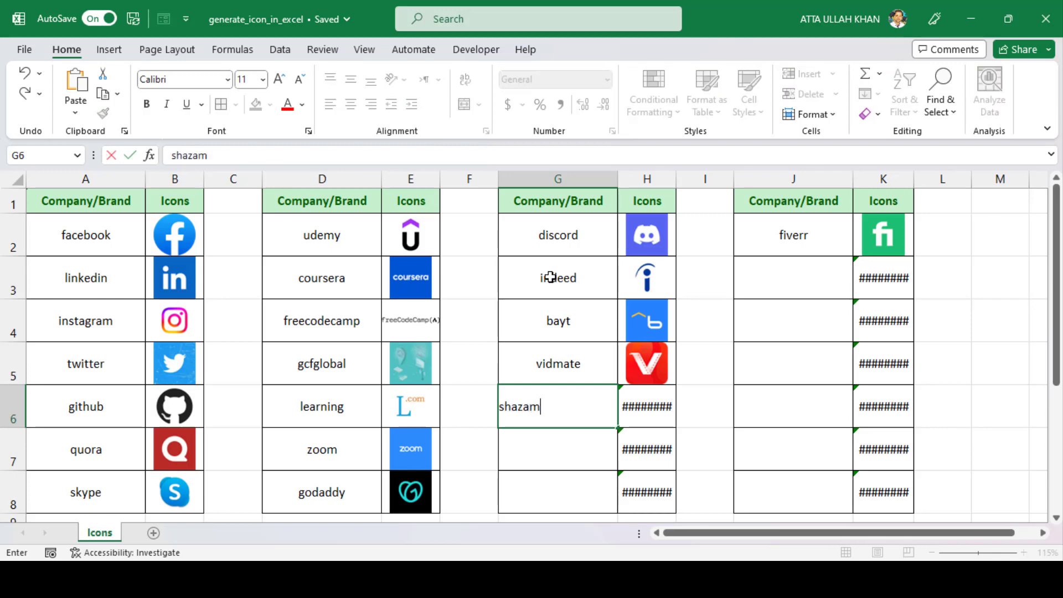
key("Return")
type("khanacademy")
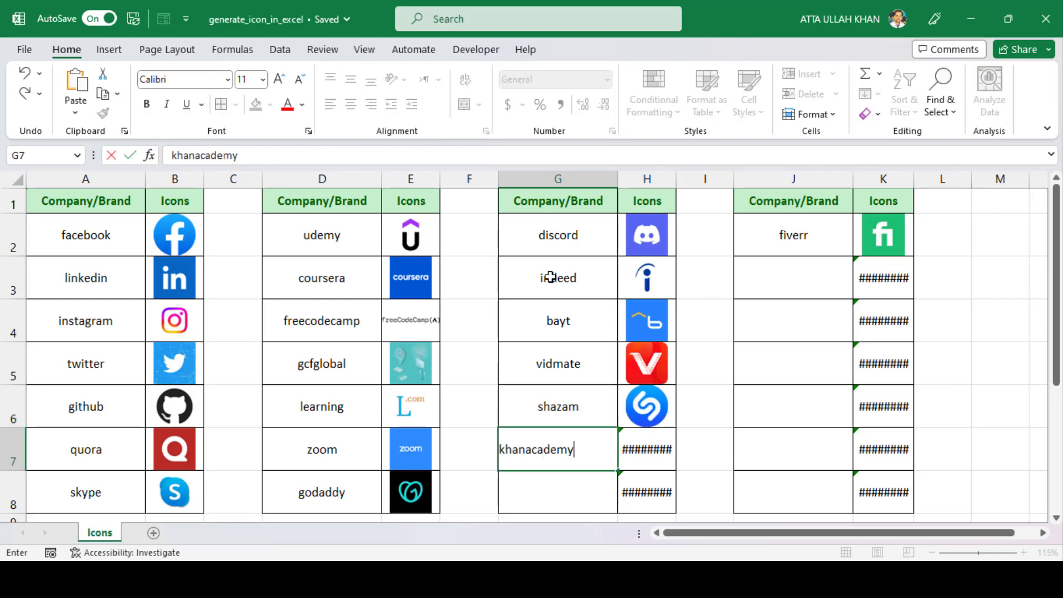
key("Return")
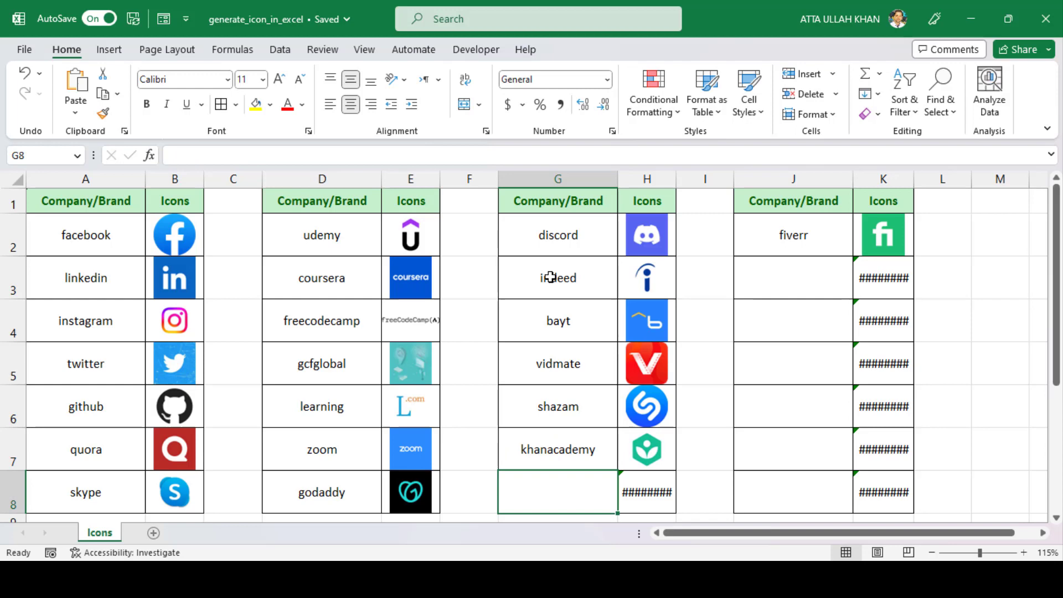
type("america")
key("Up")
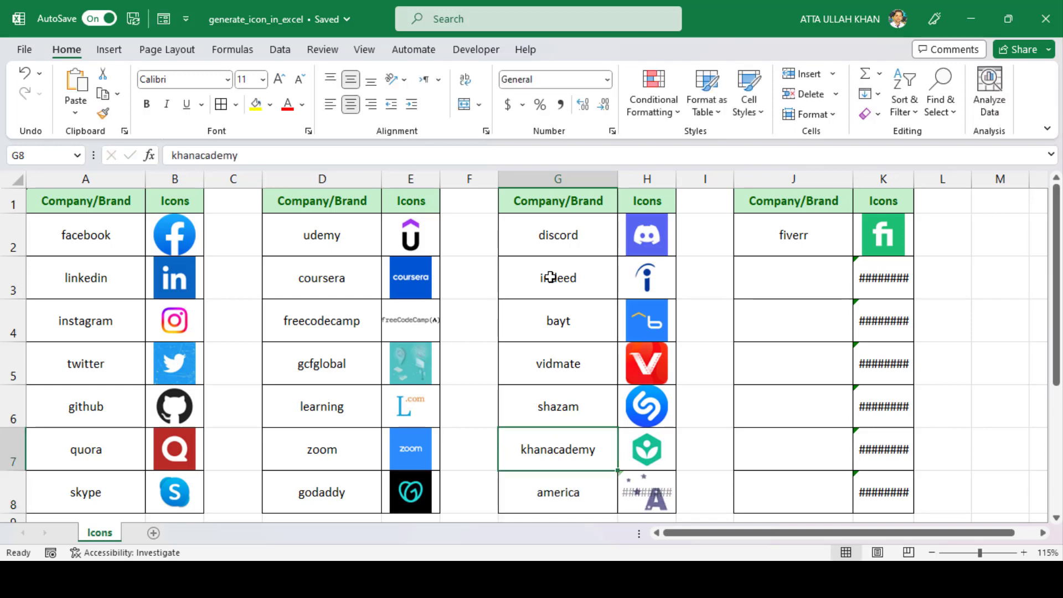
Step: Enter yahoo, tiktok, hostgator, slack, pakistan and linkedin into cells J3 through J8
left_click(804, 272)
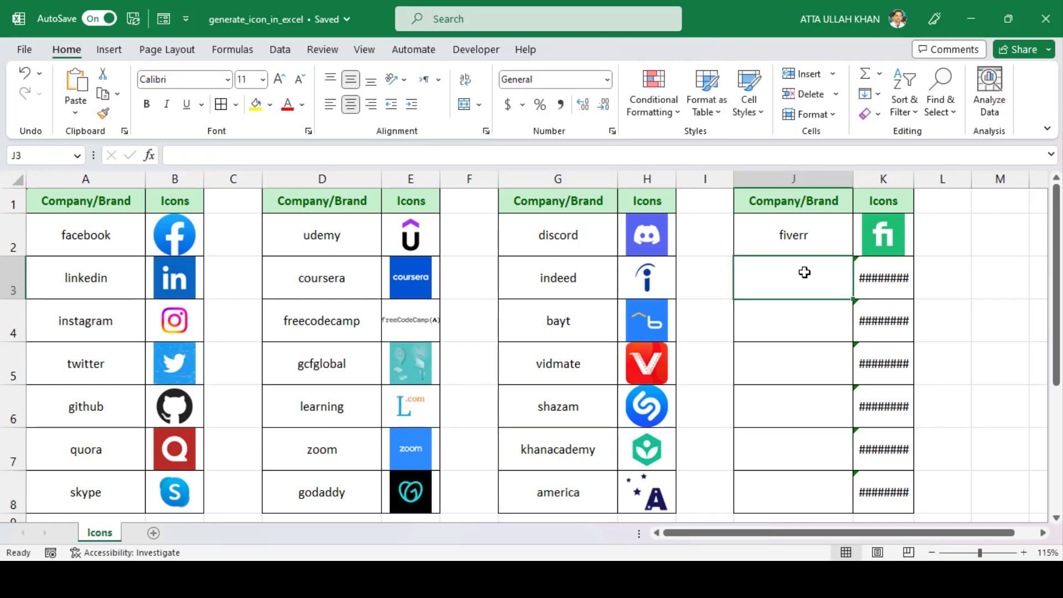
type("yahoo")
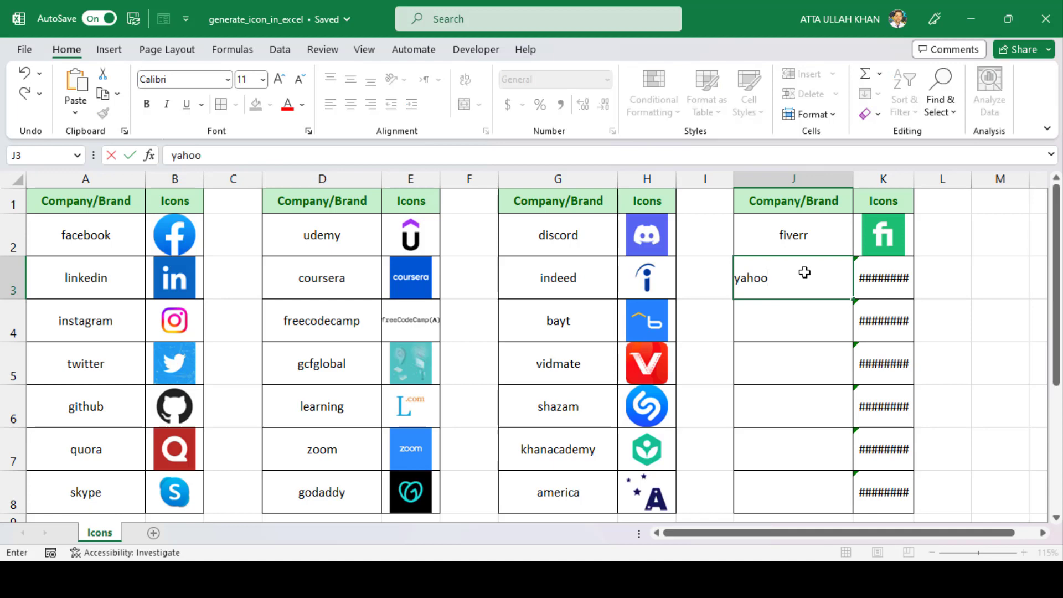
key("Return")
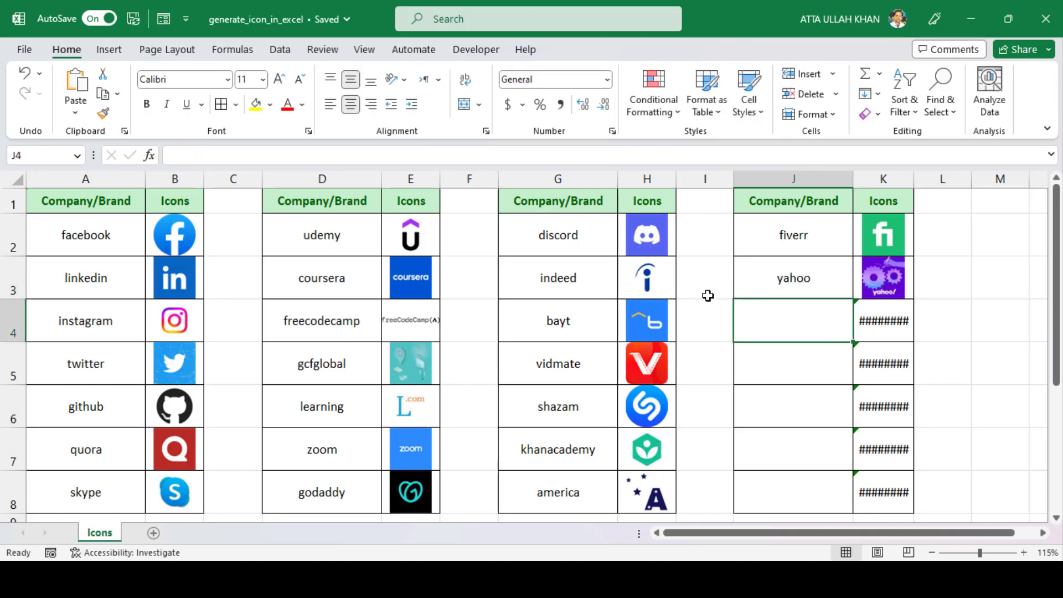
type("tiktok")
key("Return")
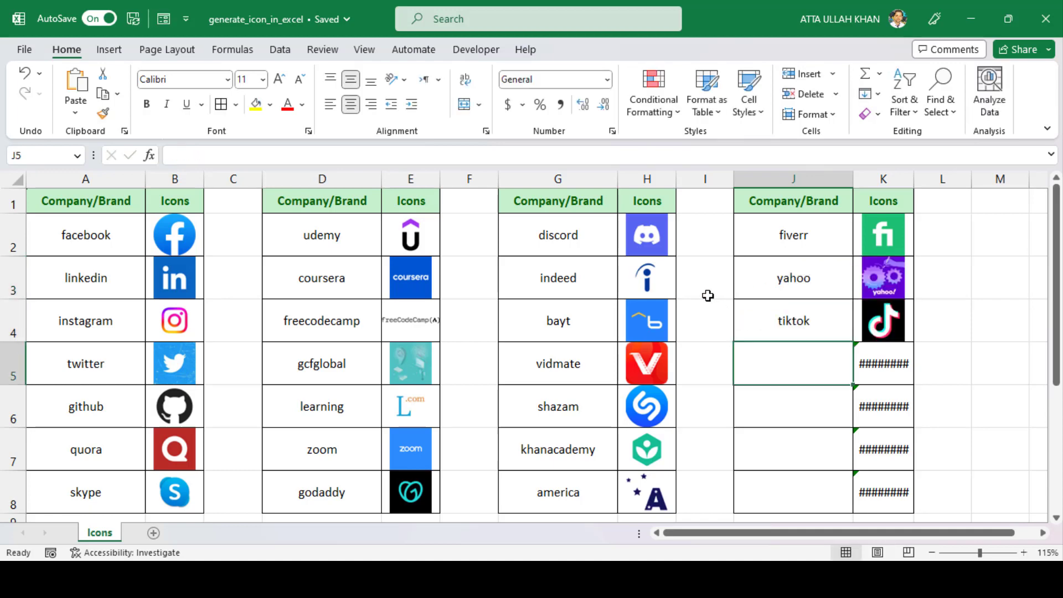
type("hostgator")
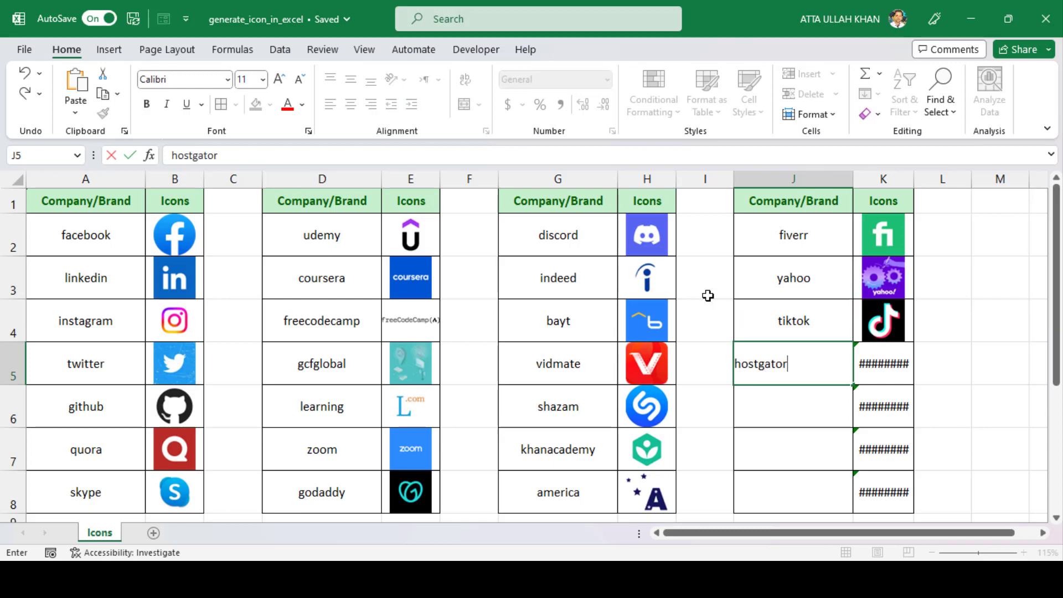
key("Return")
type("slack")
key("Return")
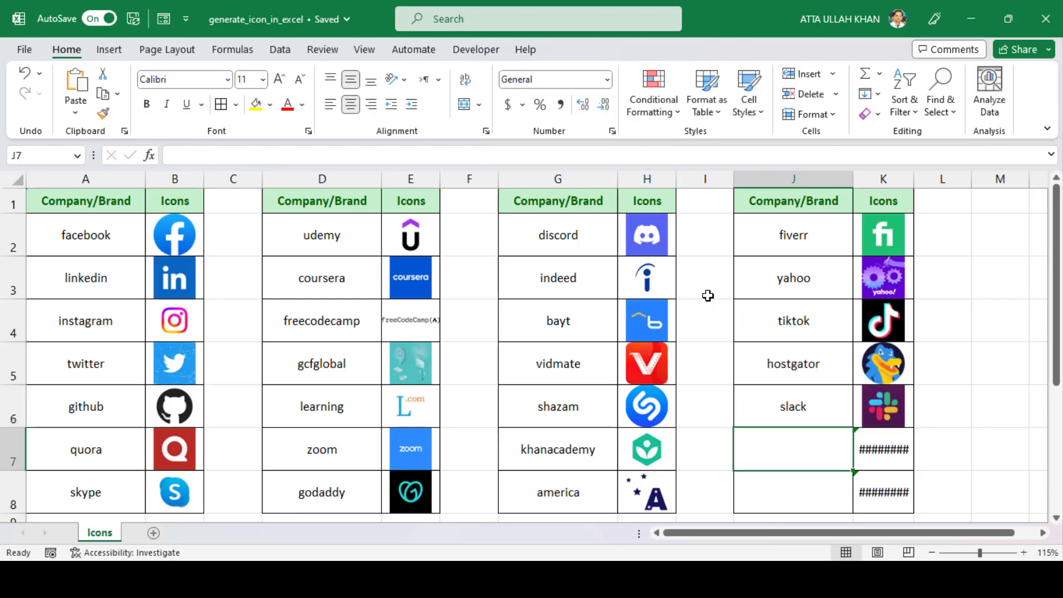
type("pakistan")
key("Return")
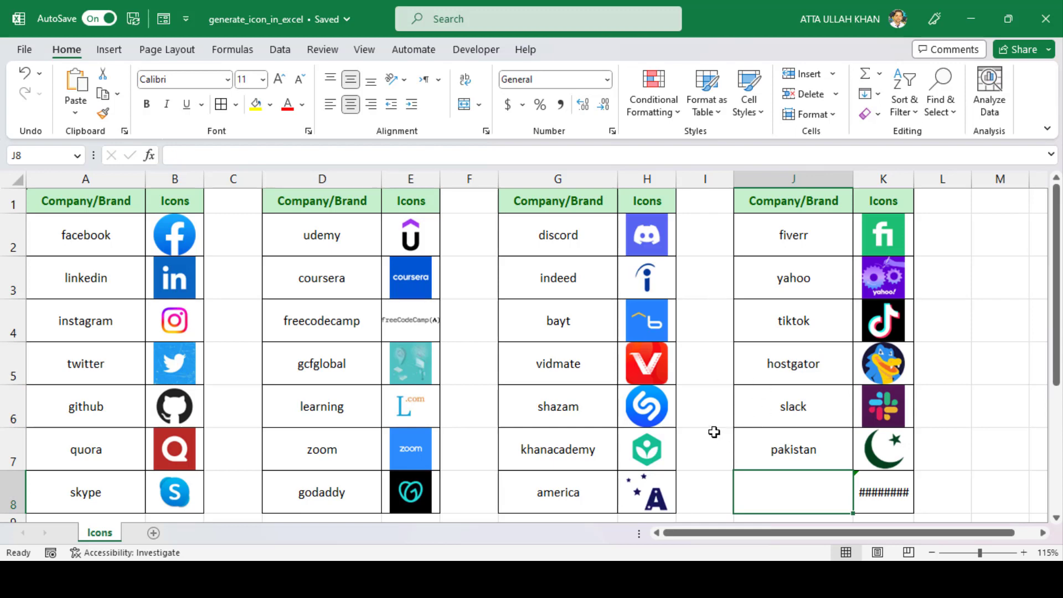
type("linkedin")
key("Return")
scroll(716, 406, "up", 1)
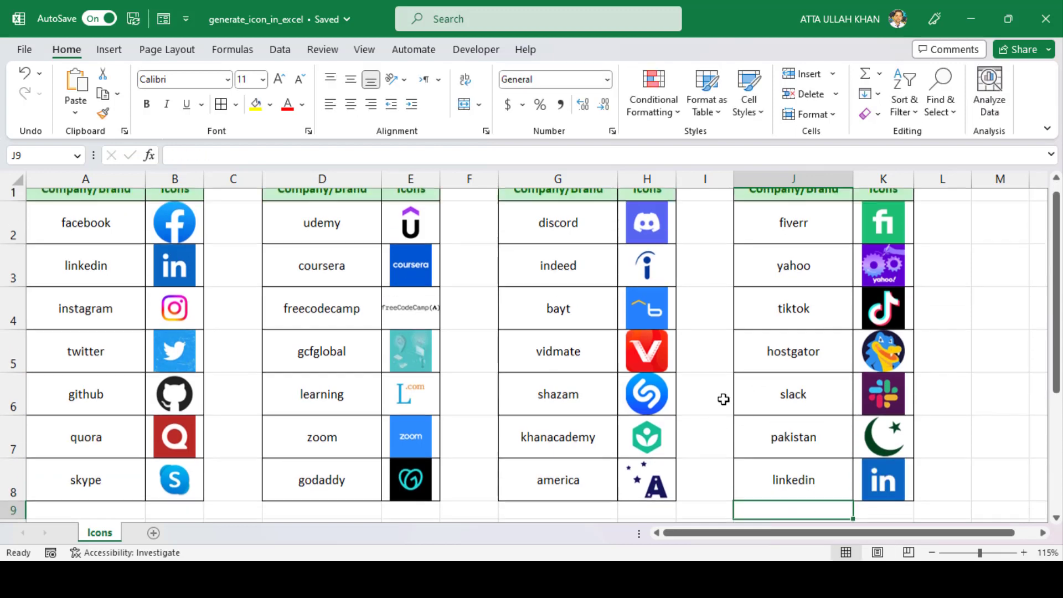
left_click(699, 495)
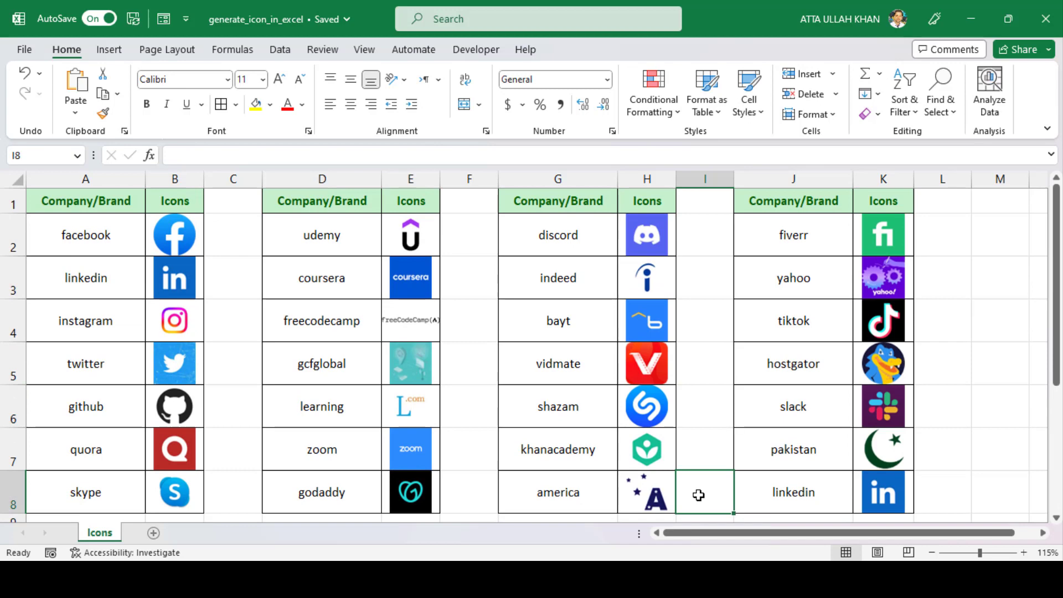